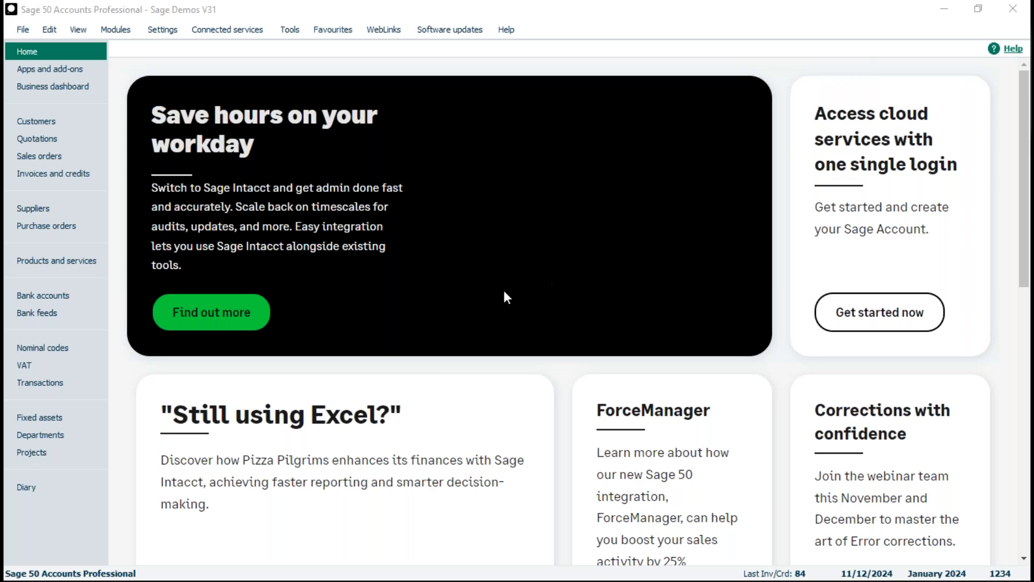
Open the print layouts for invoice 84 from the invoices and credits list.
left_click(55, 174)
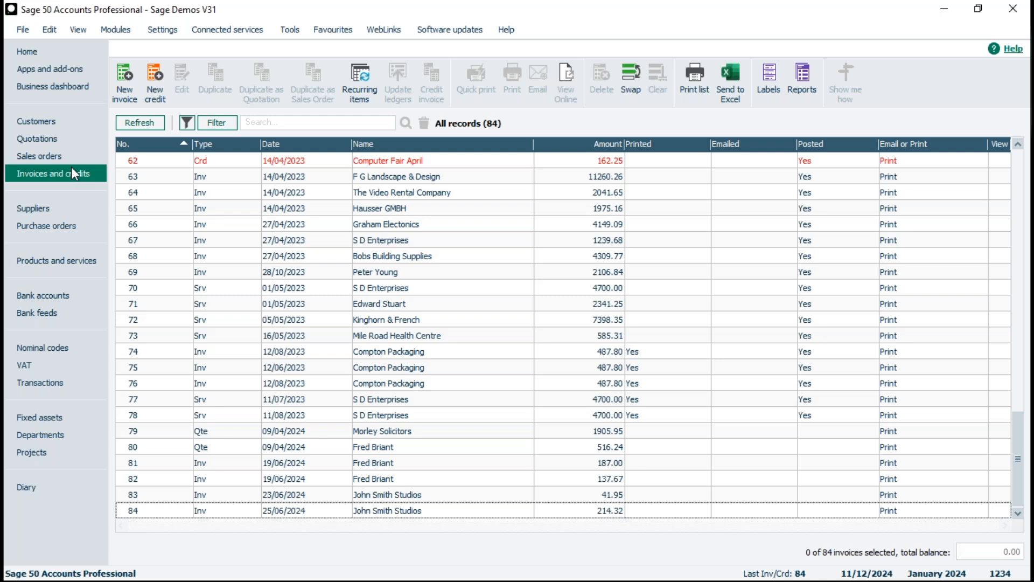
left_click(292, 508)
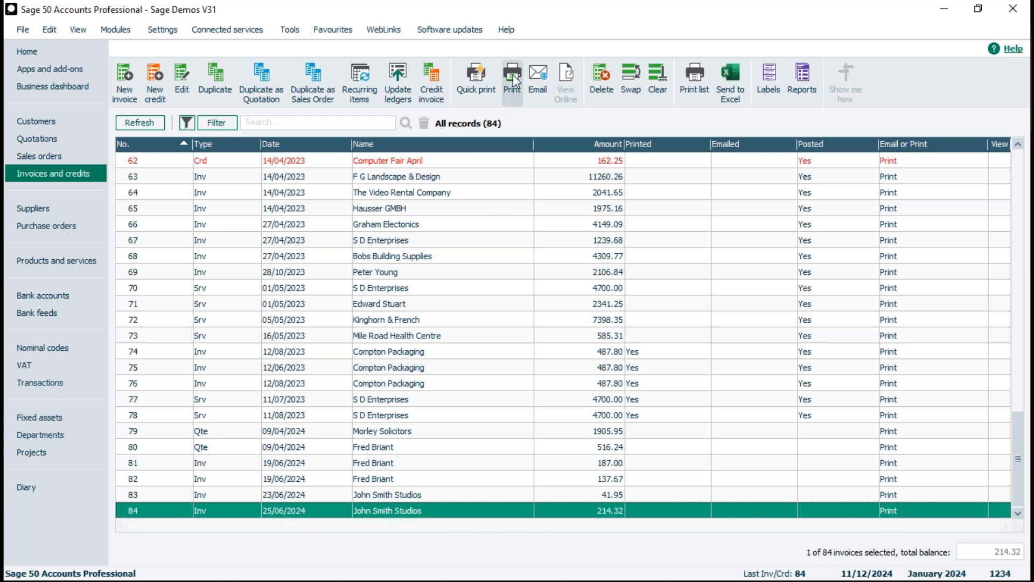
left_click(493, 509)
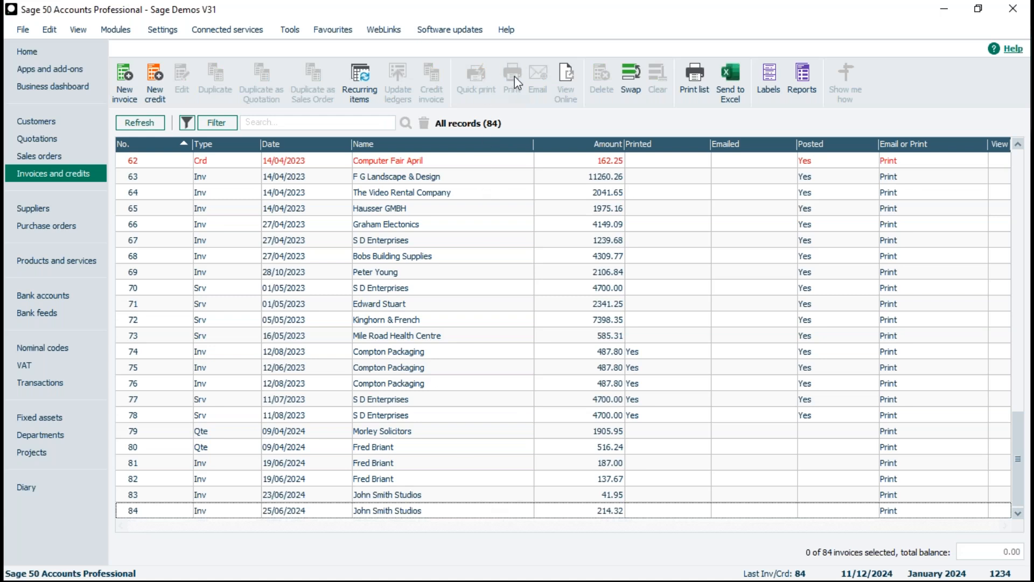
left_click(440, 515)
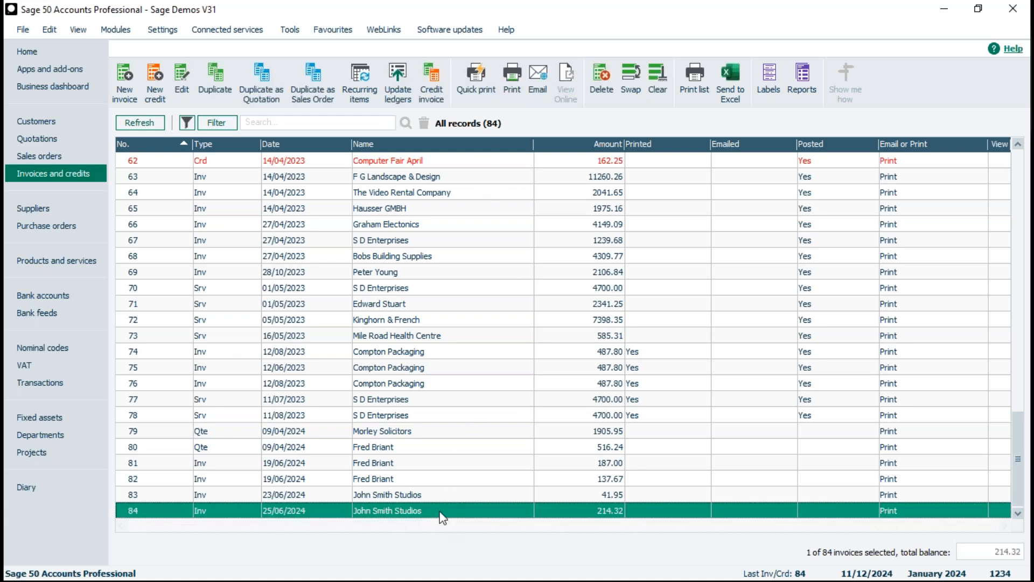
left_click(512, 82)
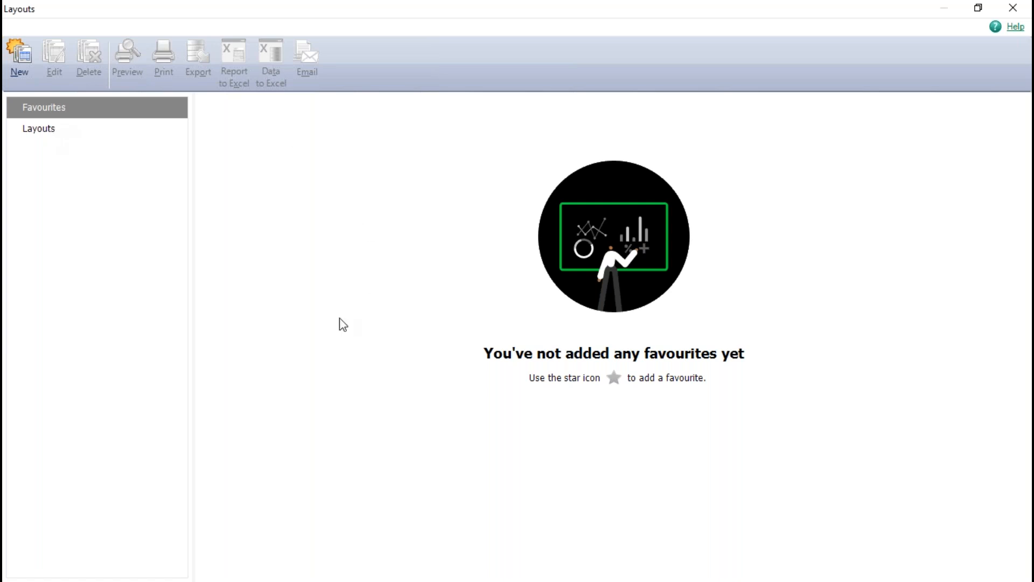
List all invoice layouts and filter them to those for A4 plain paper & email.
left_click(44, 133)
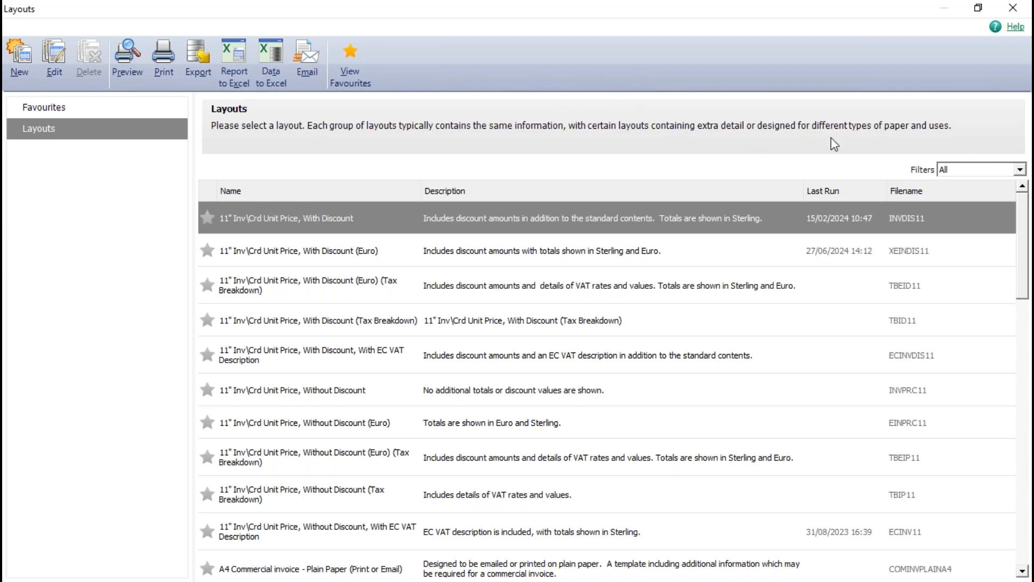
left_click(1020, 169)
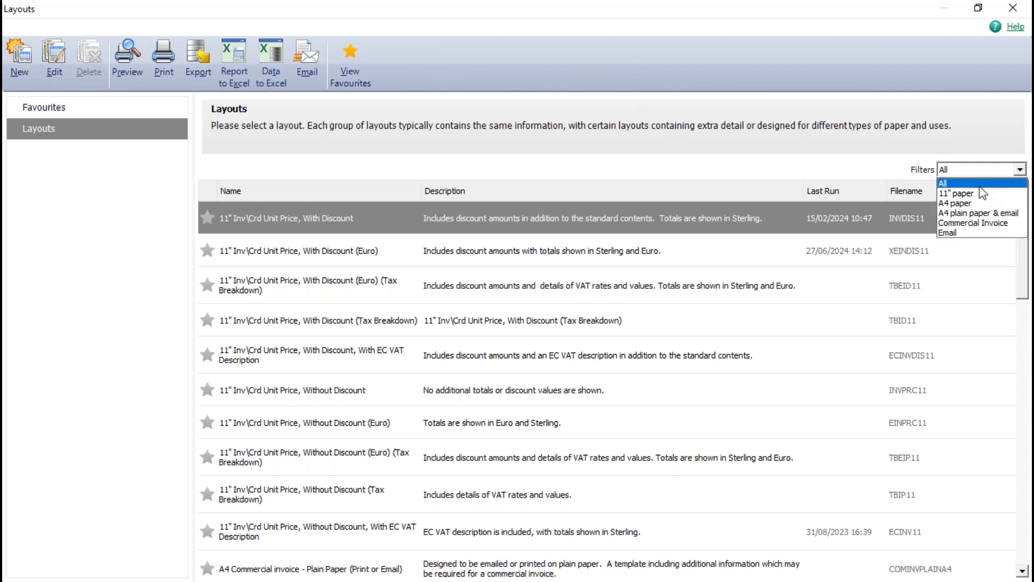
left_click(973, 215)
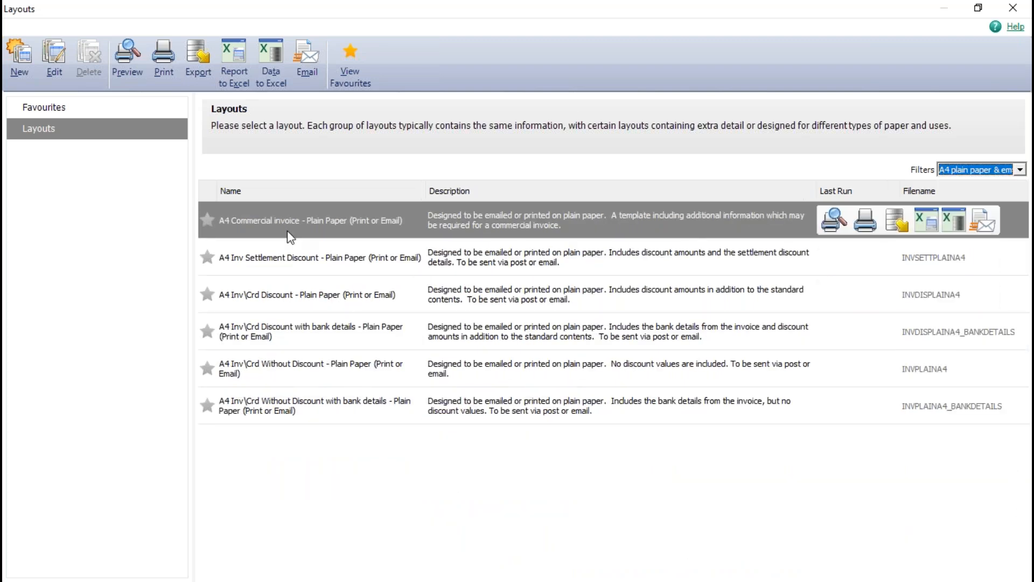
Open the "A4 Inv\Crd Without Discount - Plain Paper (Print or Email)" layout for editing and review its sections through the last INVOICE_NUMBER Footer.
left_click(288, 366)
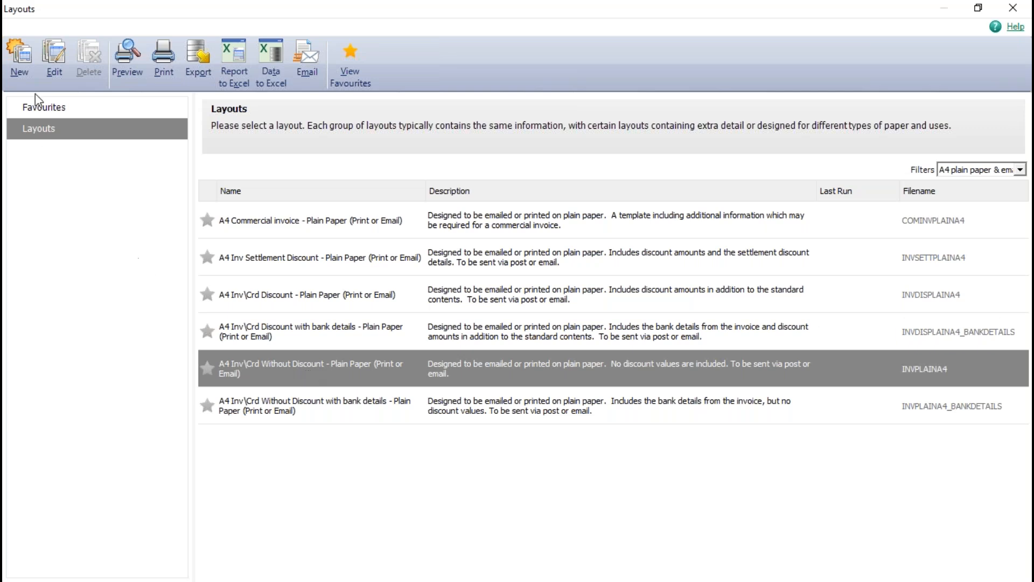
left_click(52, 59)
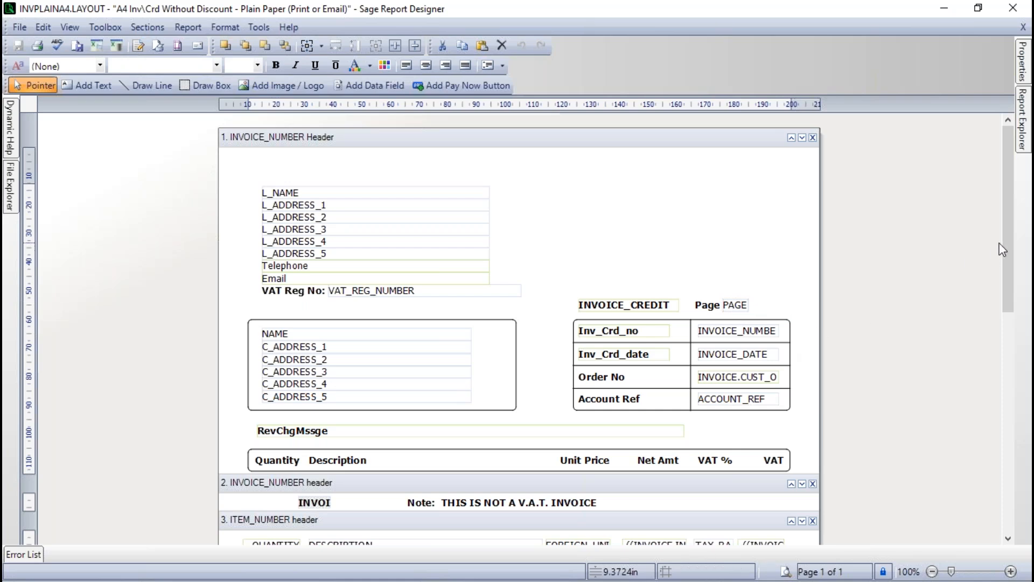
left_click_drag(1007, 241, 1009, 339)
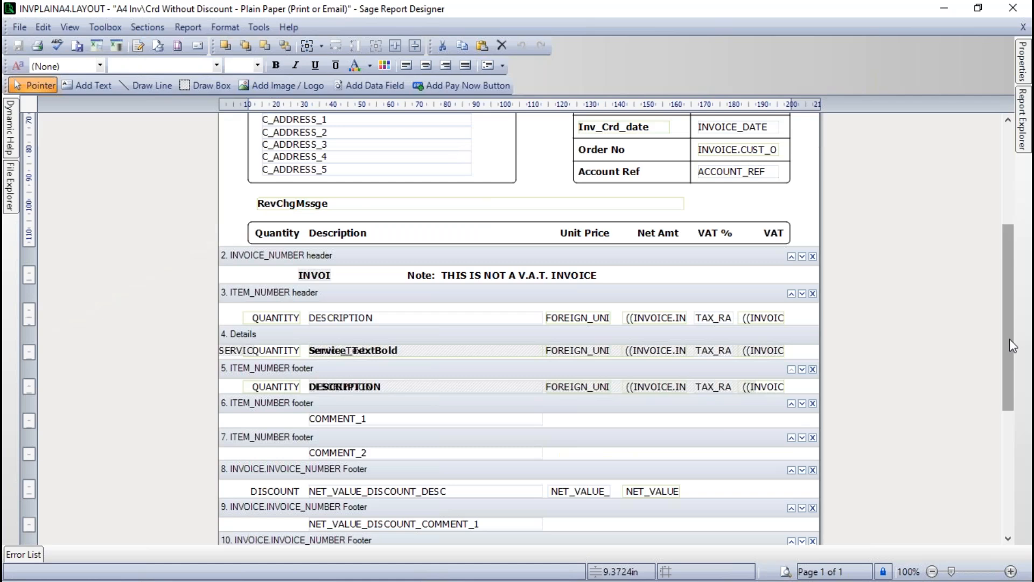
left_click_drag(1009, 299, 1009, 322)
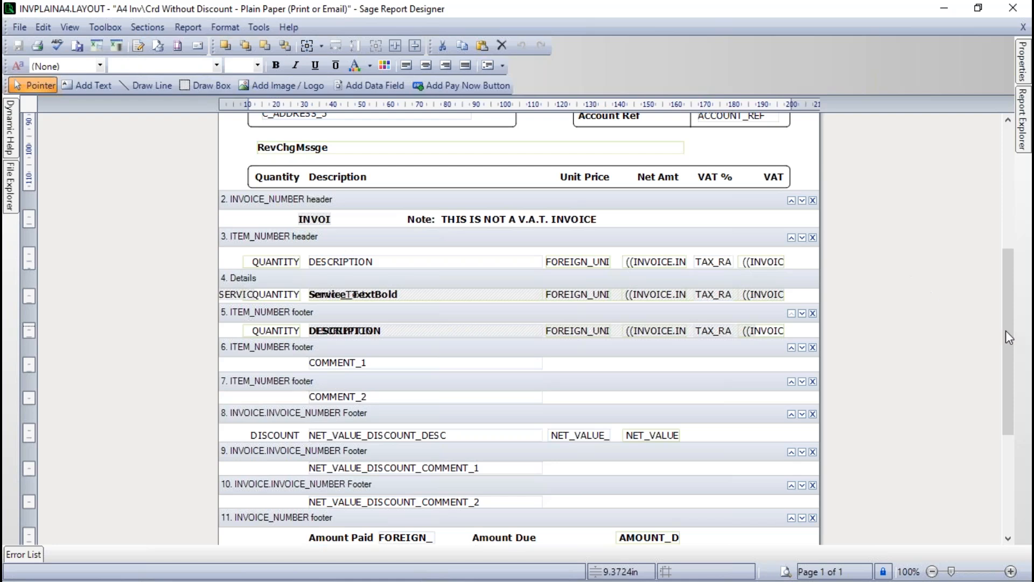
left_click_drag(1009, 329, 1003, 430)
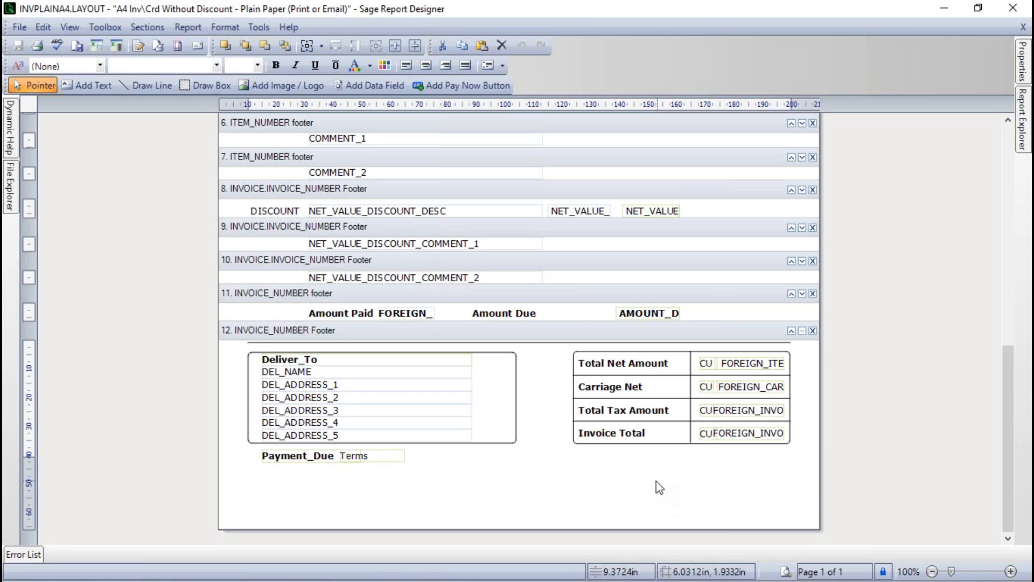
Copy the full festive greeting from Festive message.txt on the Desktop, and return to the invoice layout in Sage Report Designer.
left_click(947, 11)
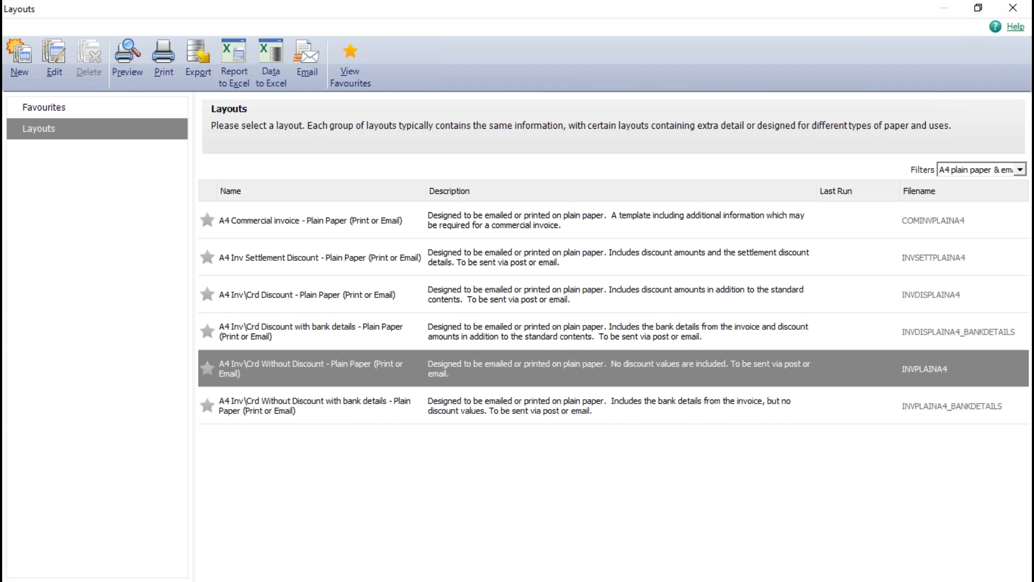
key("alt+Tab")
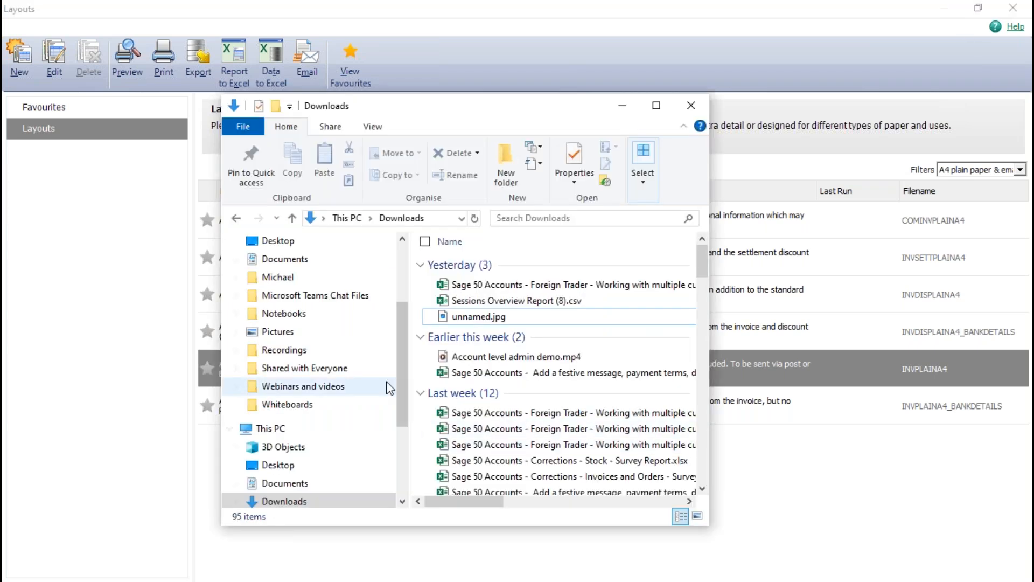
left_click(278, 467)
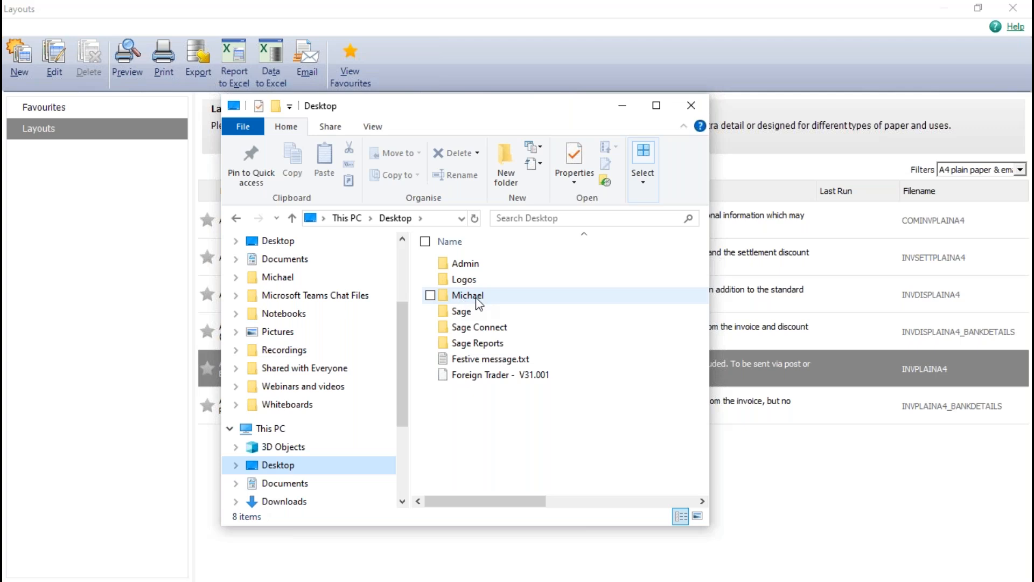
double_click(484, 359)
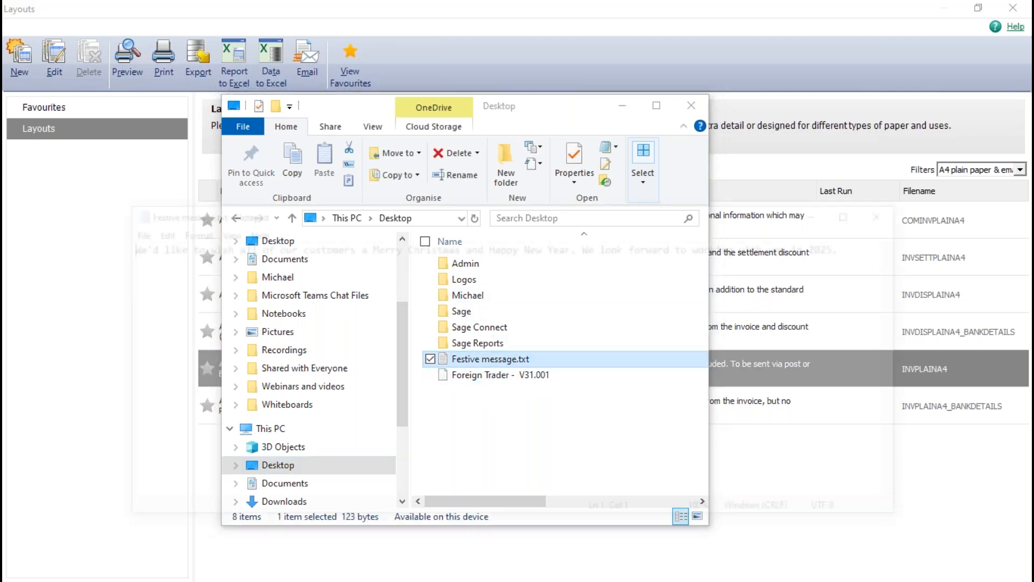
left_click_drag(875, 255, 116, 264)
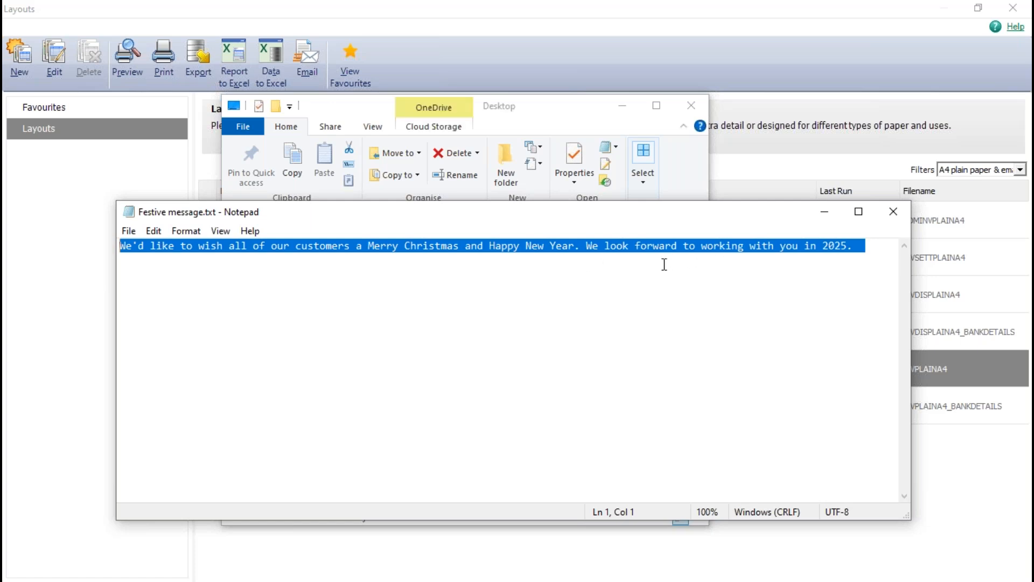
right_click(550, 247)
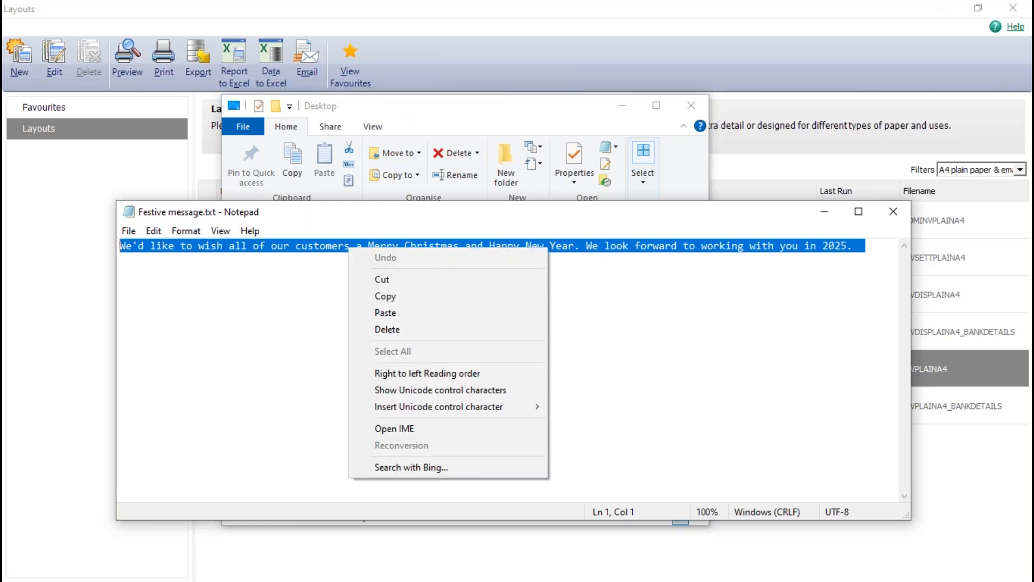
left_click(396, 299)
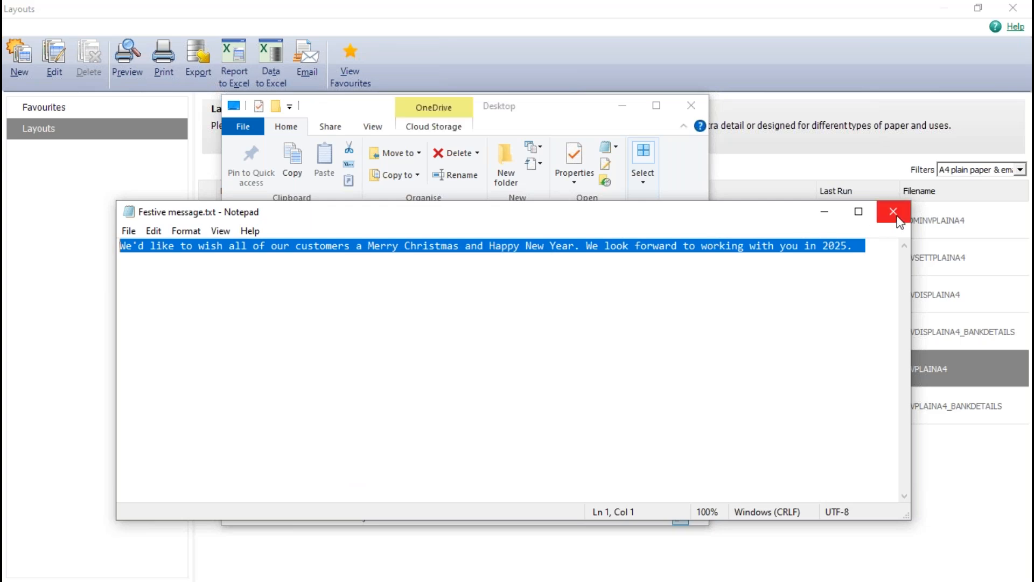
left_click(816, 82)
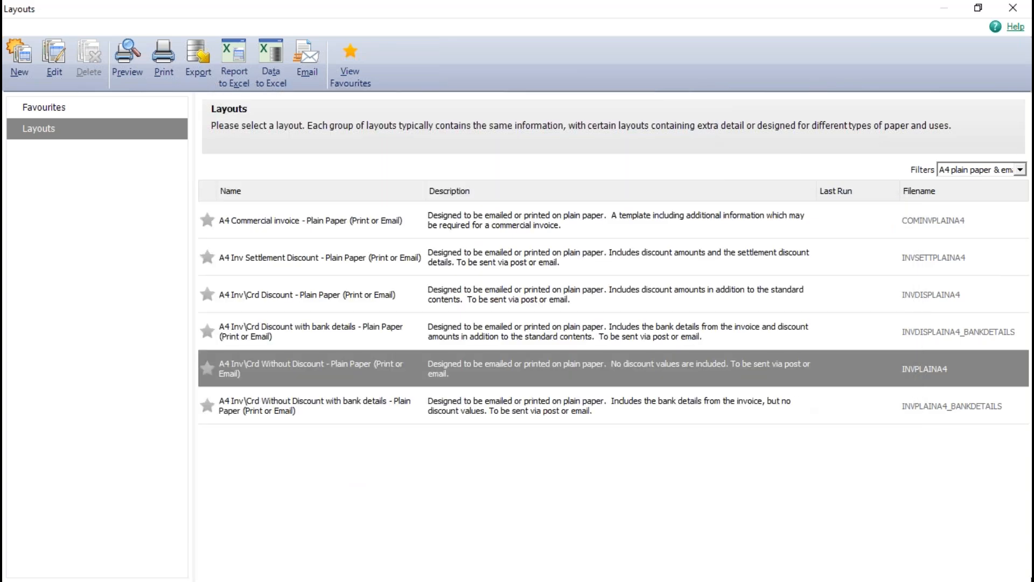
left_click(711, 581)
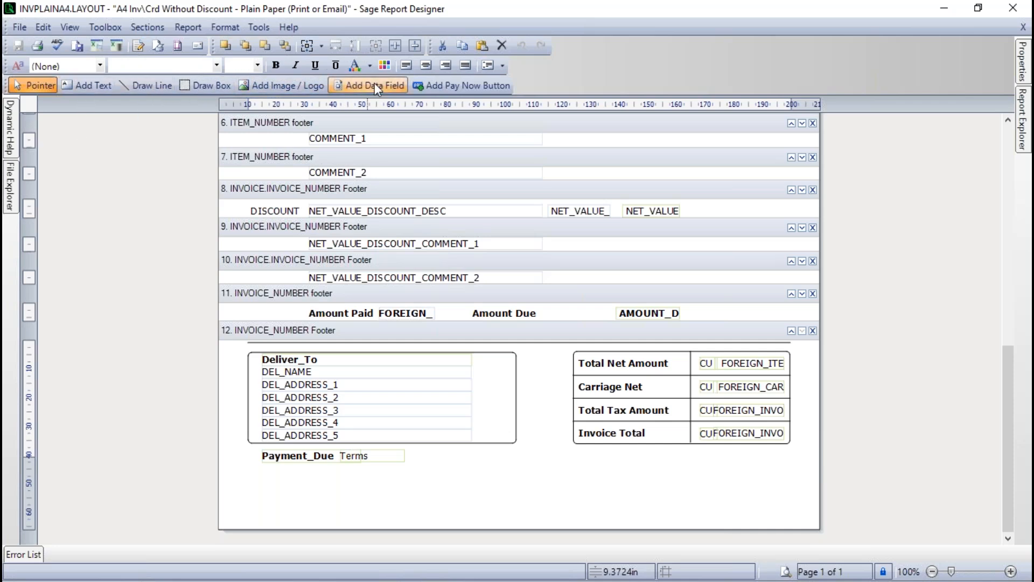
Hide the Toolbox - Basic tools and show them again.
right_click(628, 69)
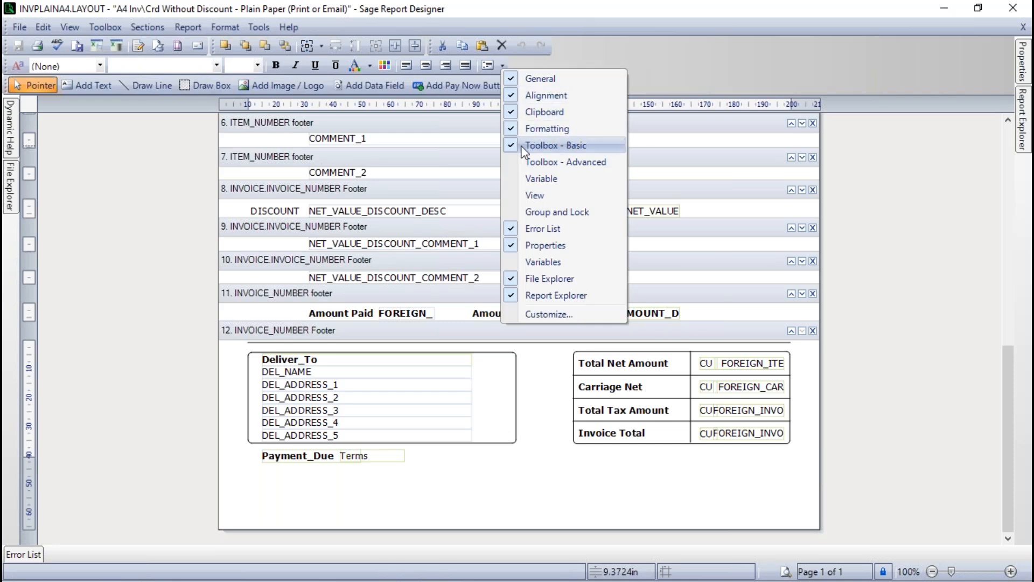
left_click(548, 144)
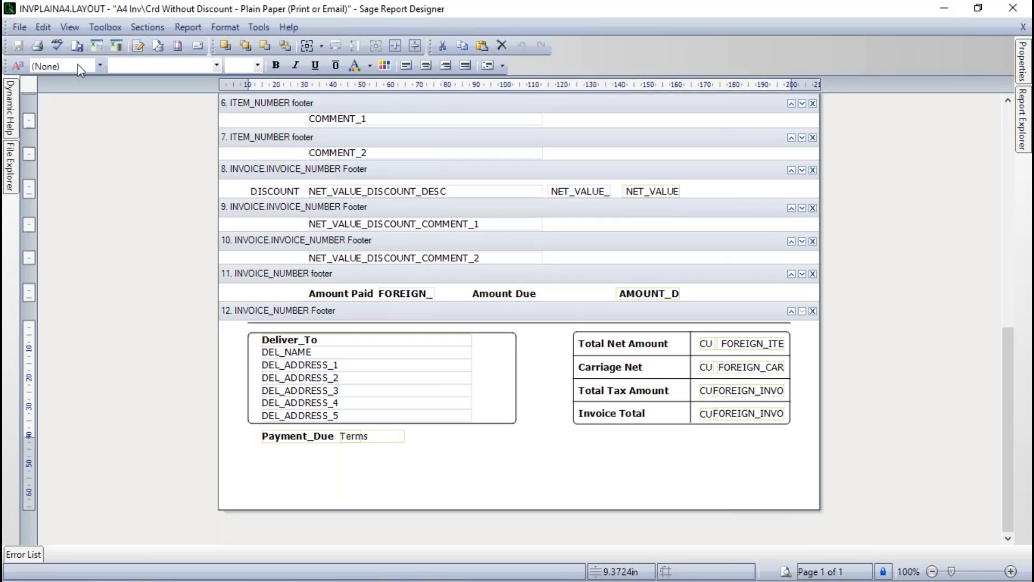
right_click(671, 50)
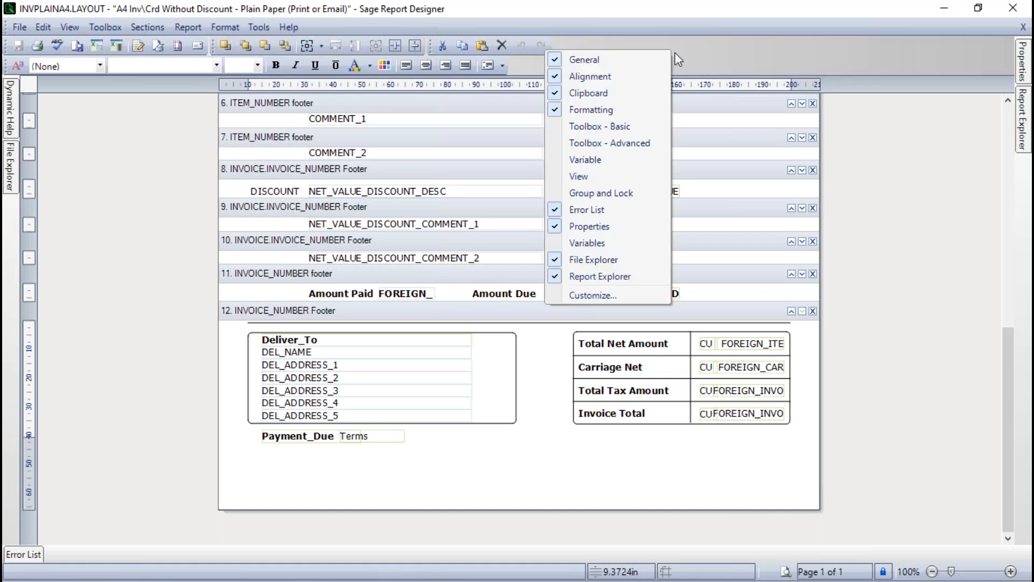
left_click(590, 129)
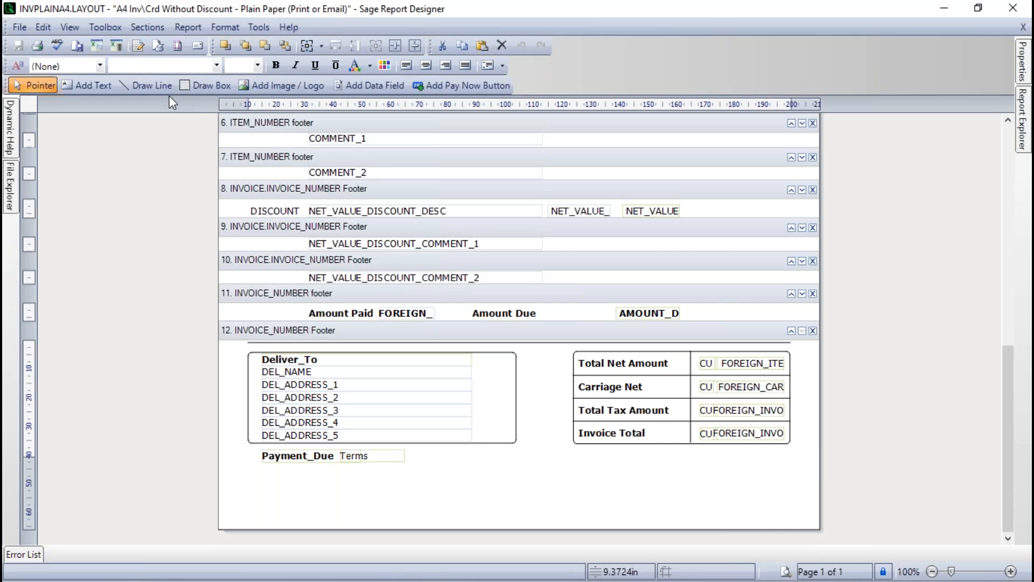
left_click(105, 27)
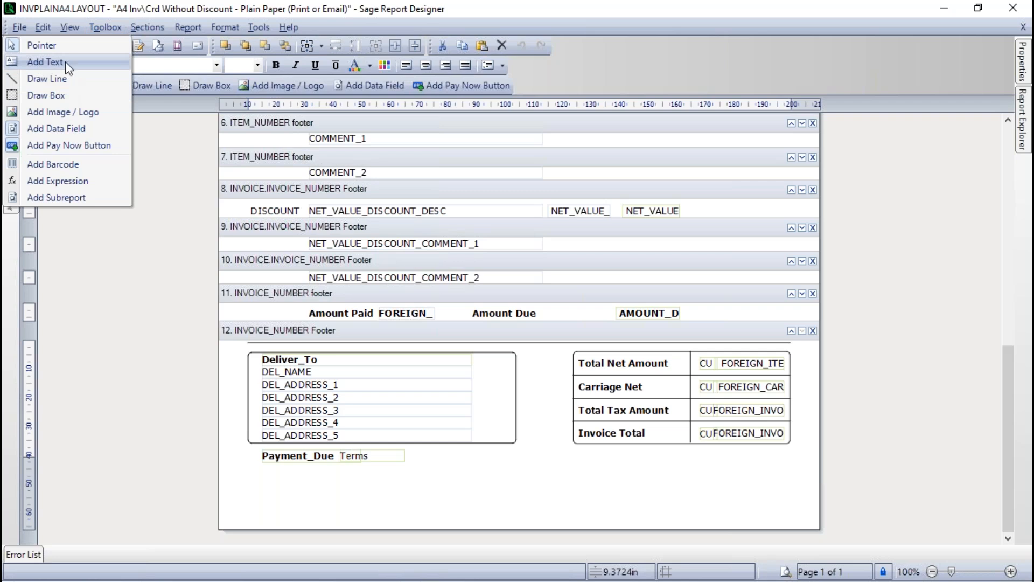
left_click(183, 139)
Try to paste the copied festive message into a new text box below the payment terms, and delete the empty box.
left_click(98, 85)
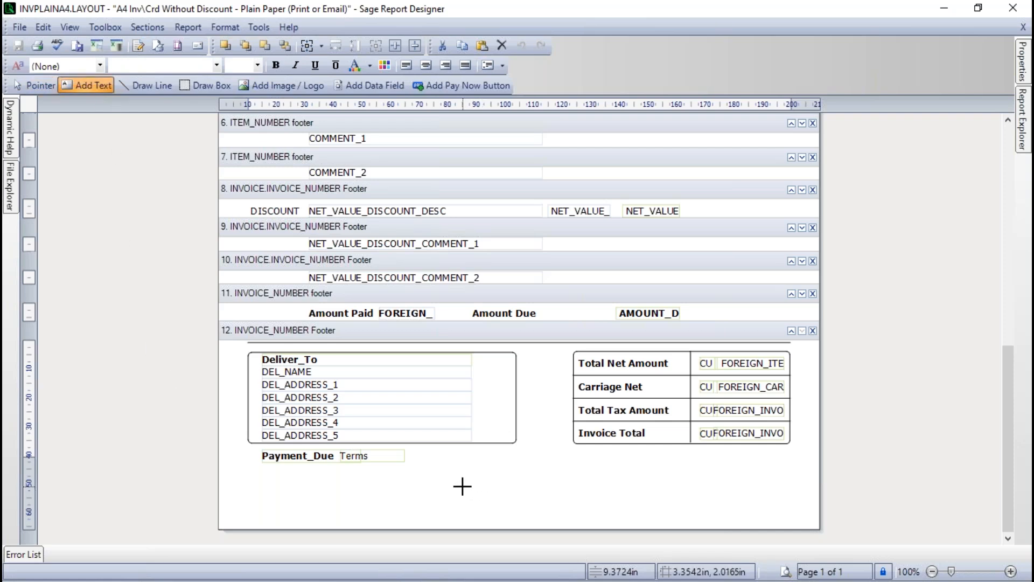
left_click(364, 479)
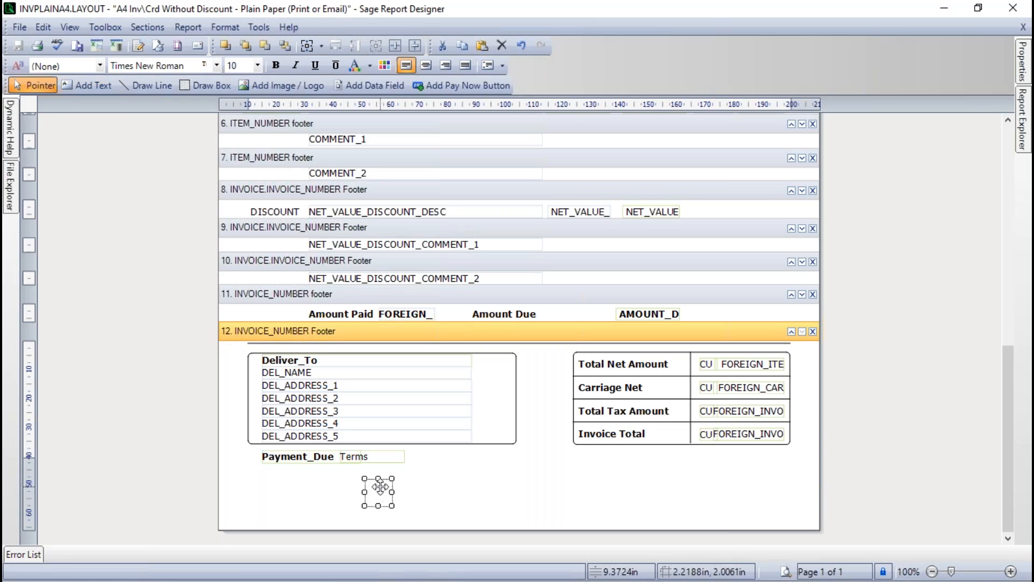
right_click(378, 485)
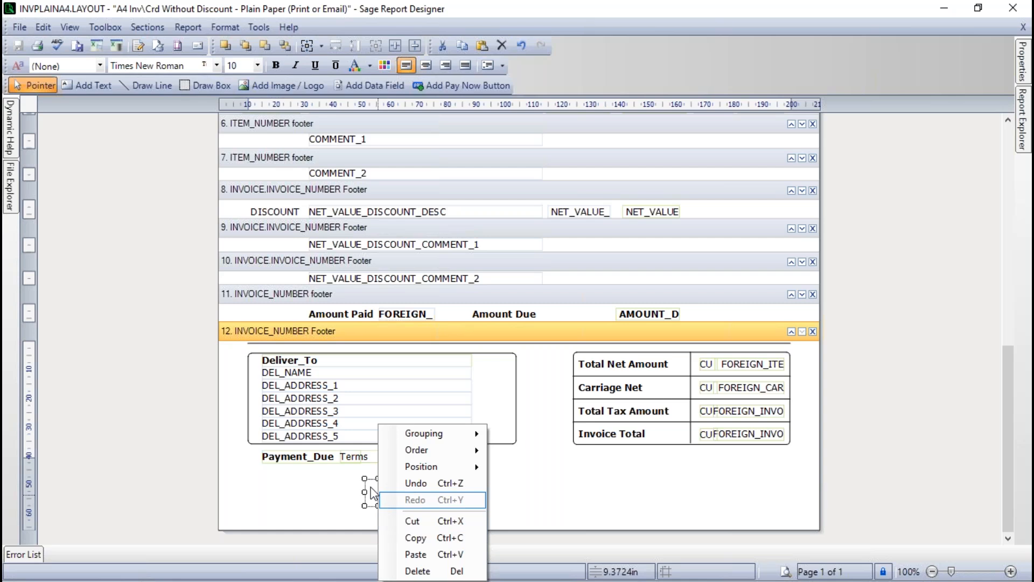
left_click(411, 554)
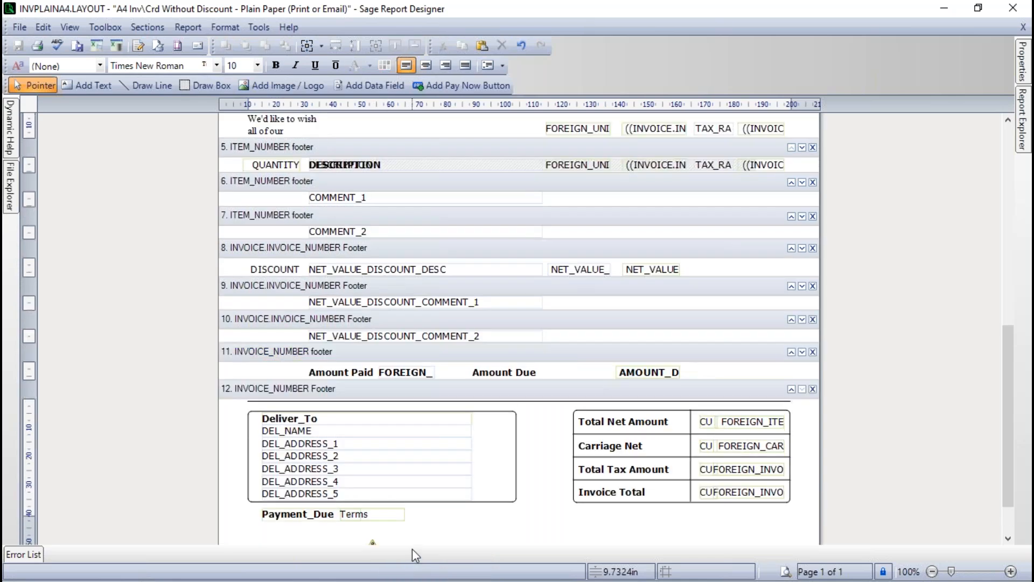
scroll(435, 541, "down", 2)
left_click(376, 485)
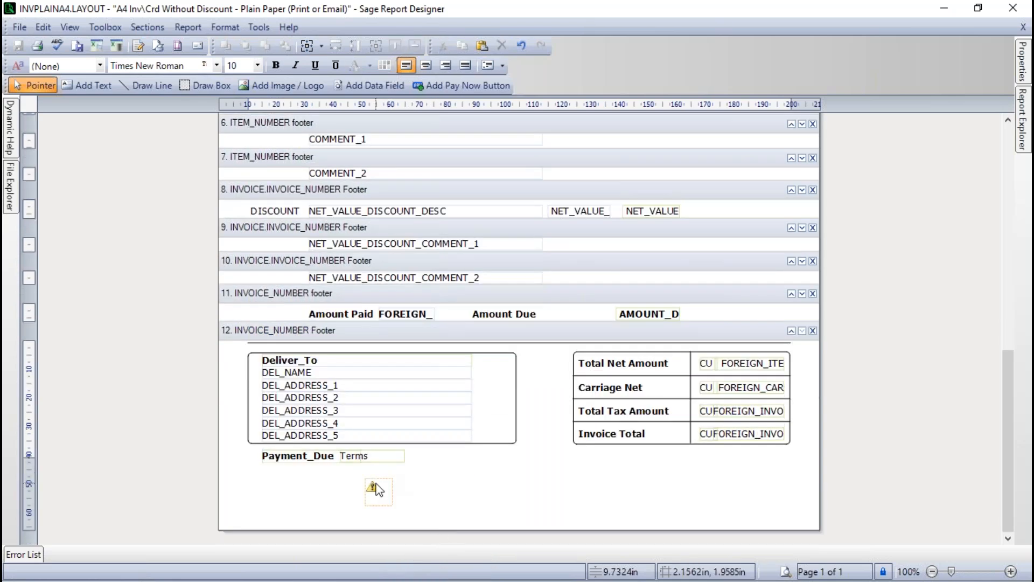
key("Delete")
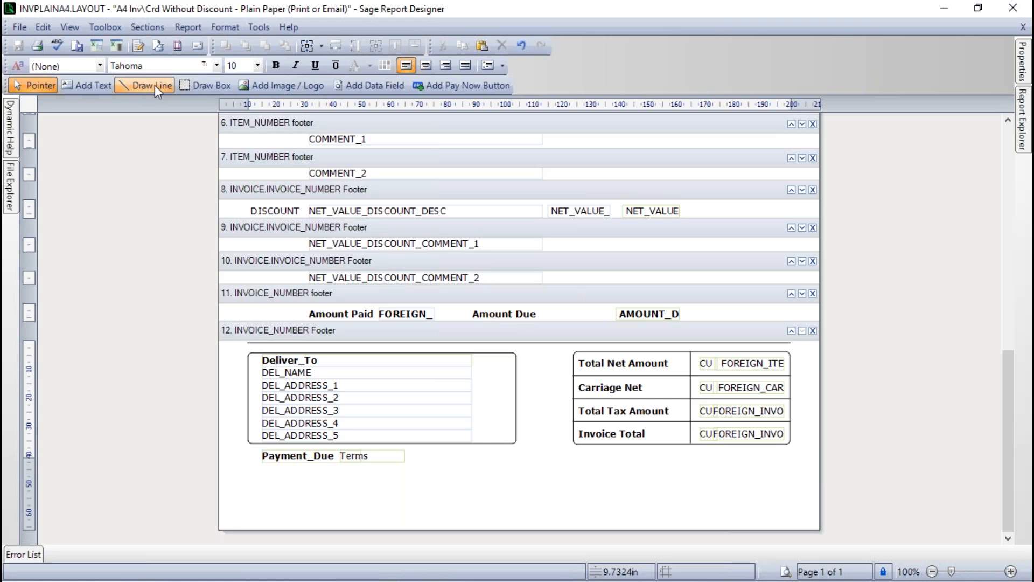
Add a text box below the payment terms in the last INVOICE_NUMBER Footer and paste the copied festive message into it.
left_click(79, 86)
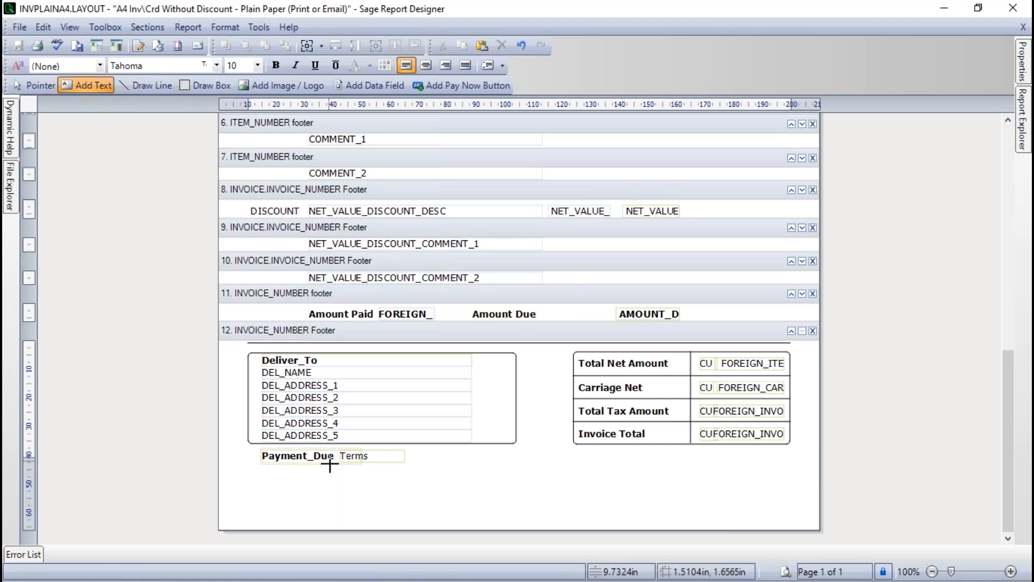
left_click(341, 483)
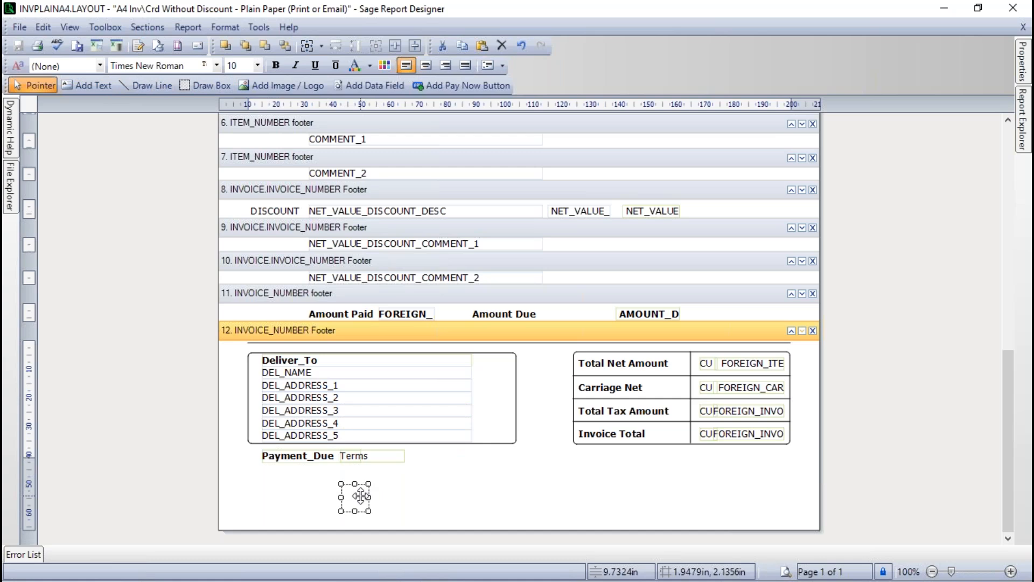
key("ctrl+v")
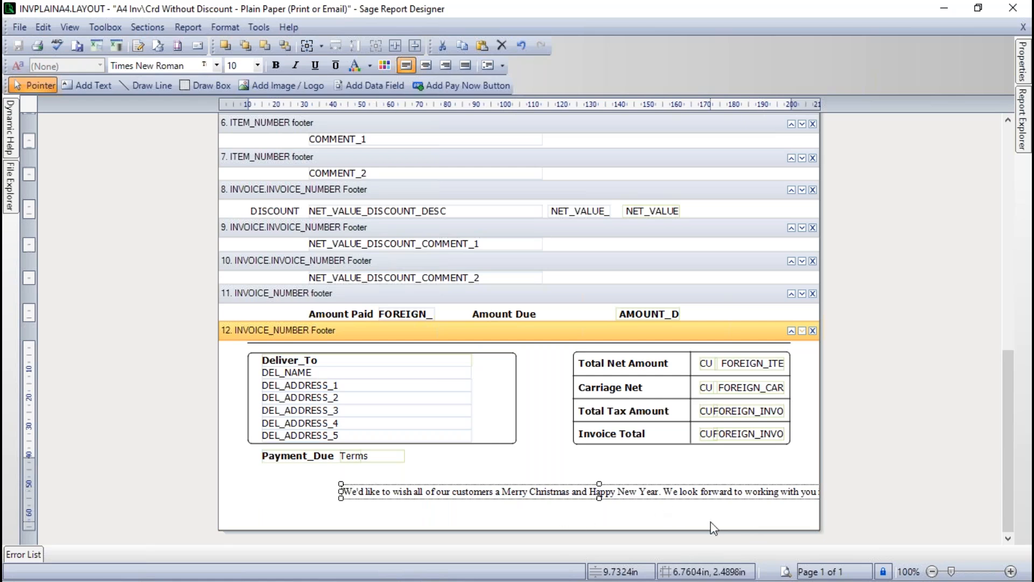
Move the festive message box so the whole greeting fits within the page width.
left_click(662, 491)
left_click(641, 521)
left_click(632, 493)
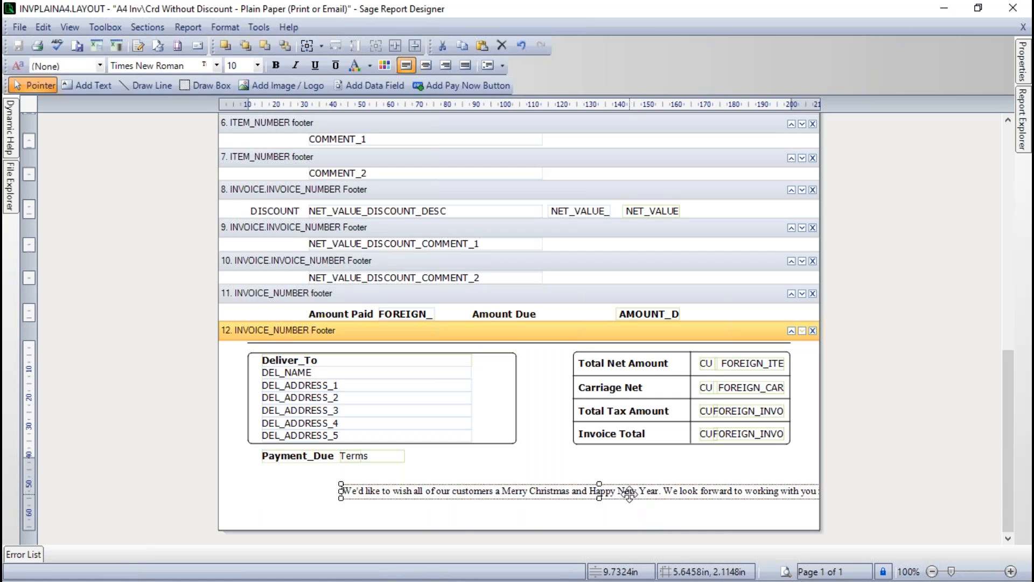
left_click_drag(630, 494, 567, 493)
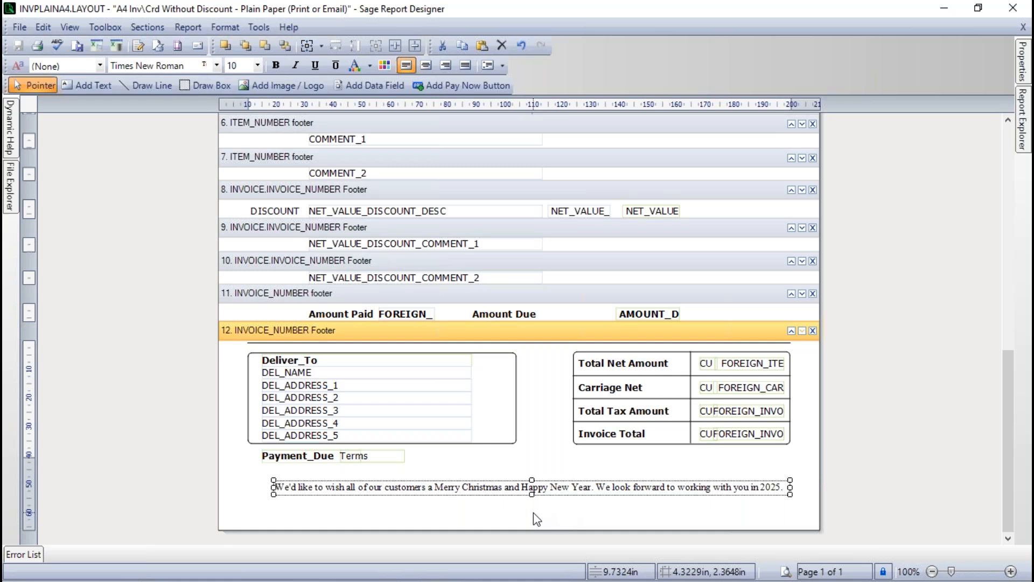
left_click(560, 521)
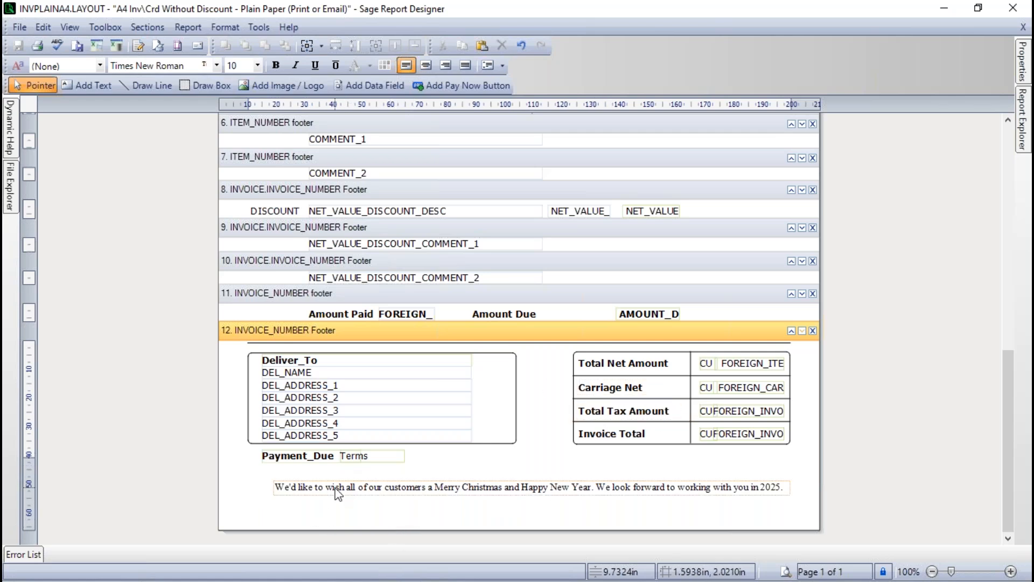
Check the styles of the Carriage Net and Payment_Due labels, and apply the Header 1 style to the festive message.
left_click(598, 387)
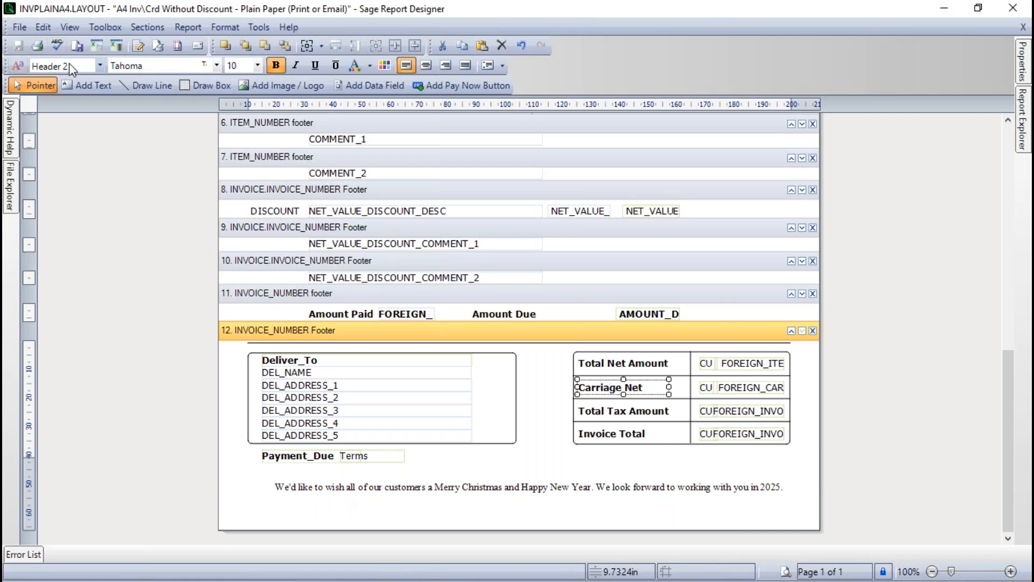
left_click(280, 455)
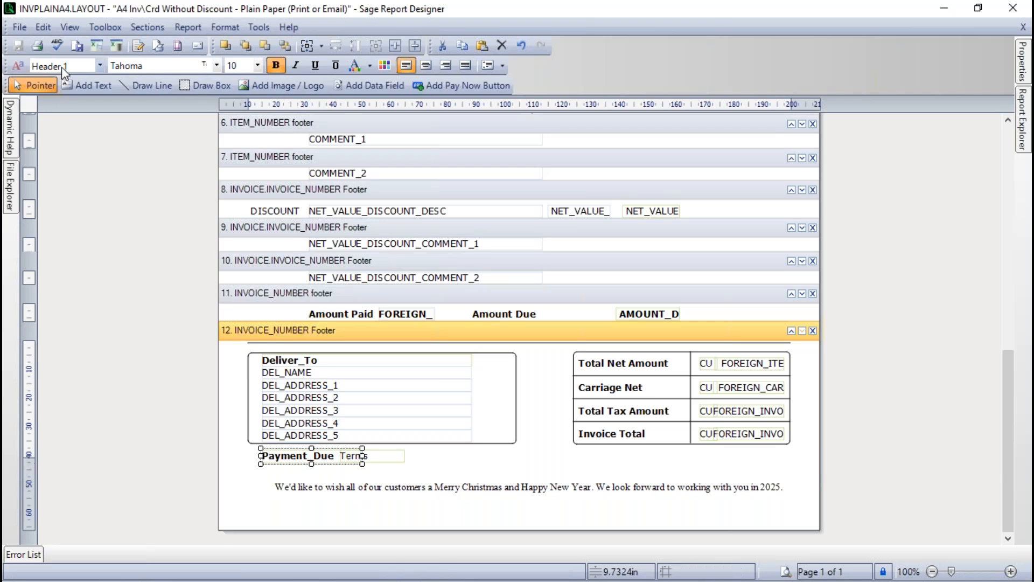
left_click(539, 491)
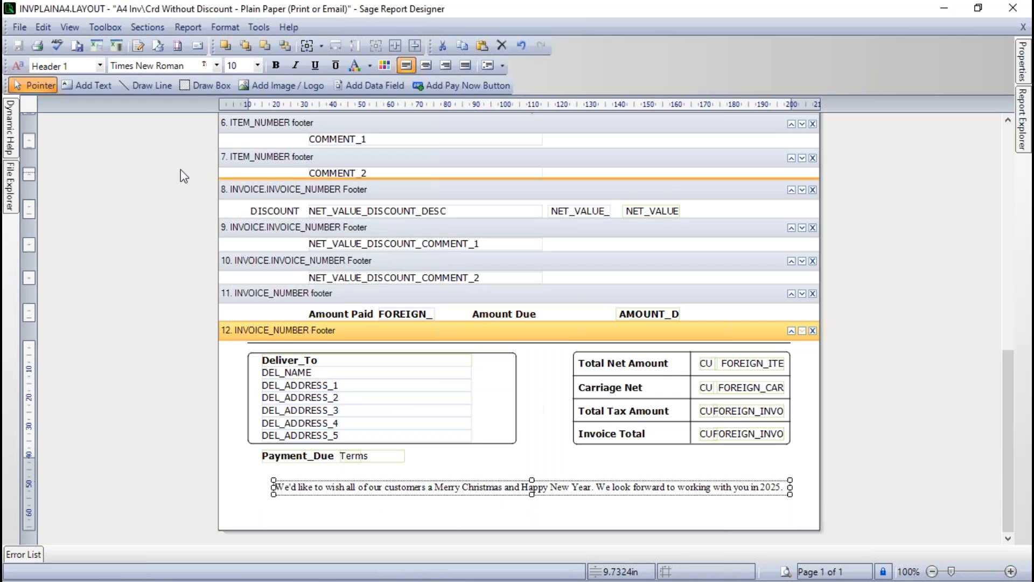
left_click(100, 64)
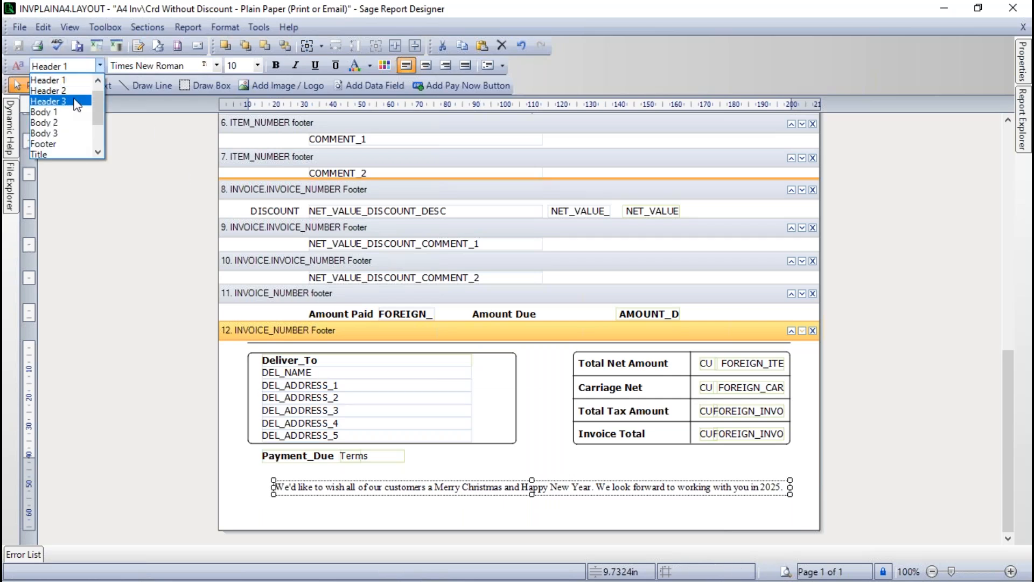
left_click(68, 81)
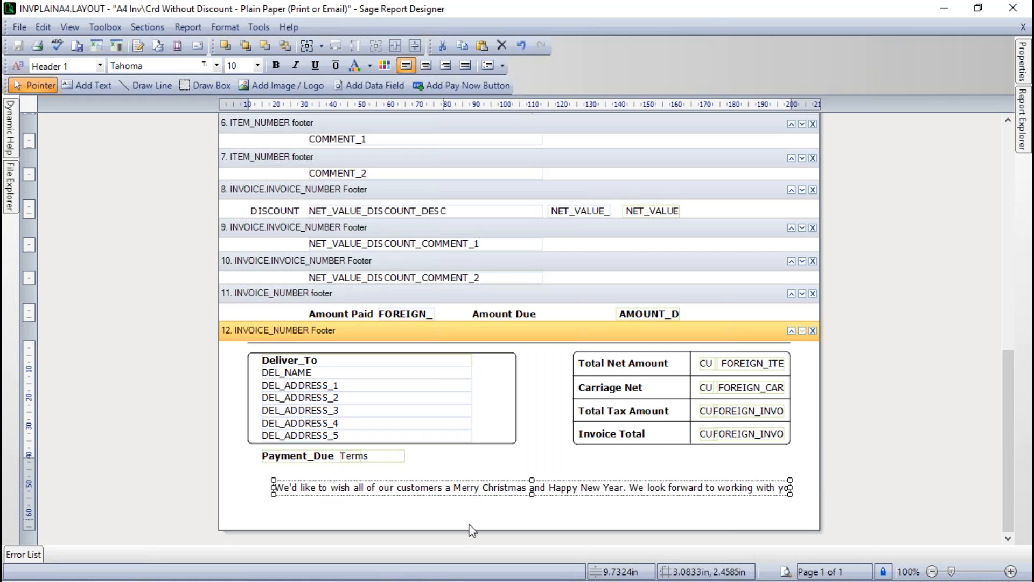
left_click(614, 517)
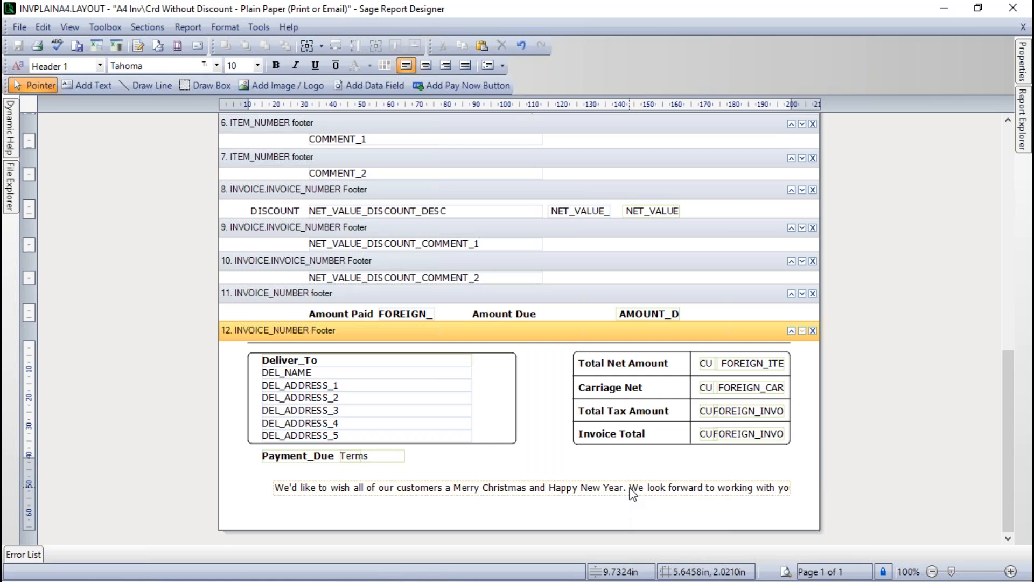
Split the message into two lines before "We look forward to working with you in 2025." and remove surplus spaces.
left_click(633, 493)
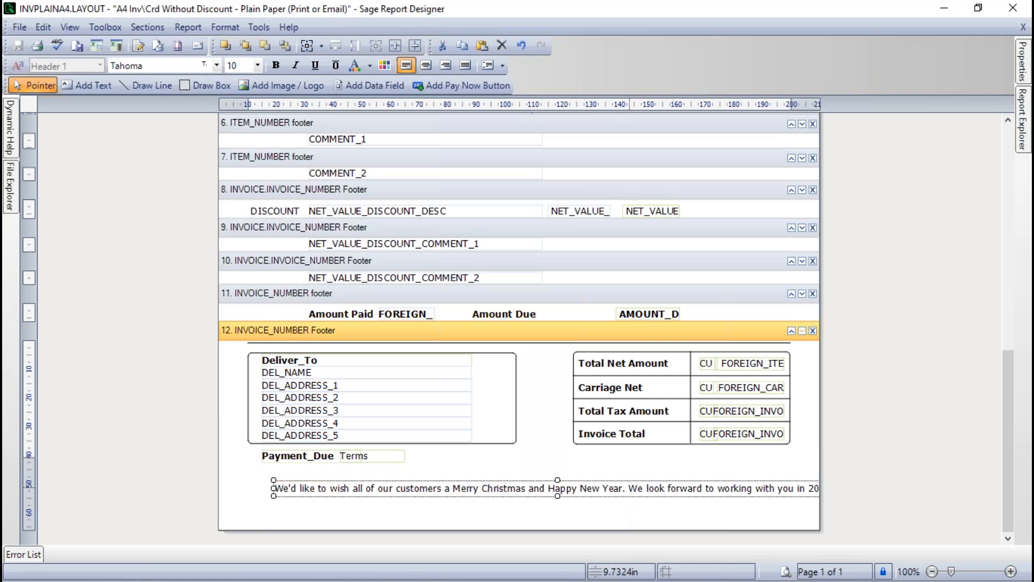
key("BackSpace")
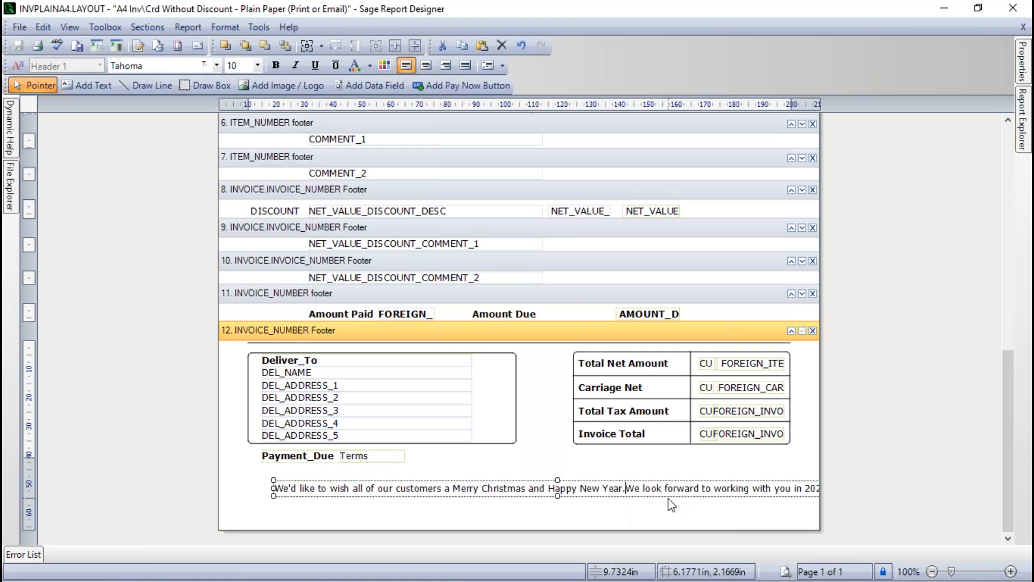
key("Return")
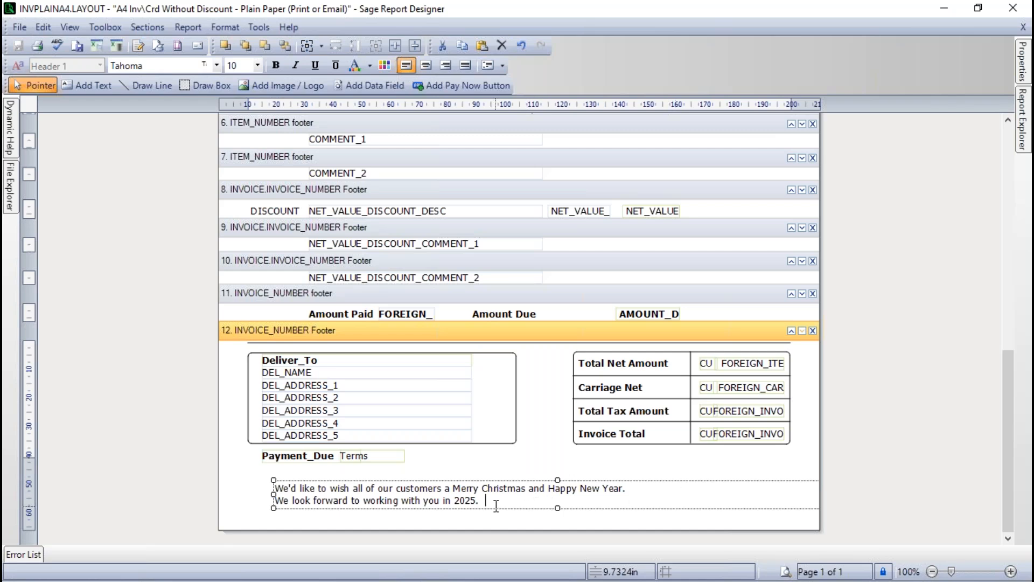
key("BackSpace")
Format both lines of the festive message in bold and red, declining to update the Header 1 style.
left_click_drag(504, 501, 274, 488)
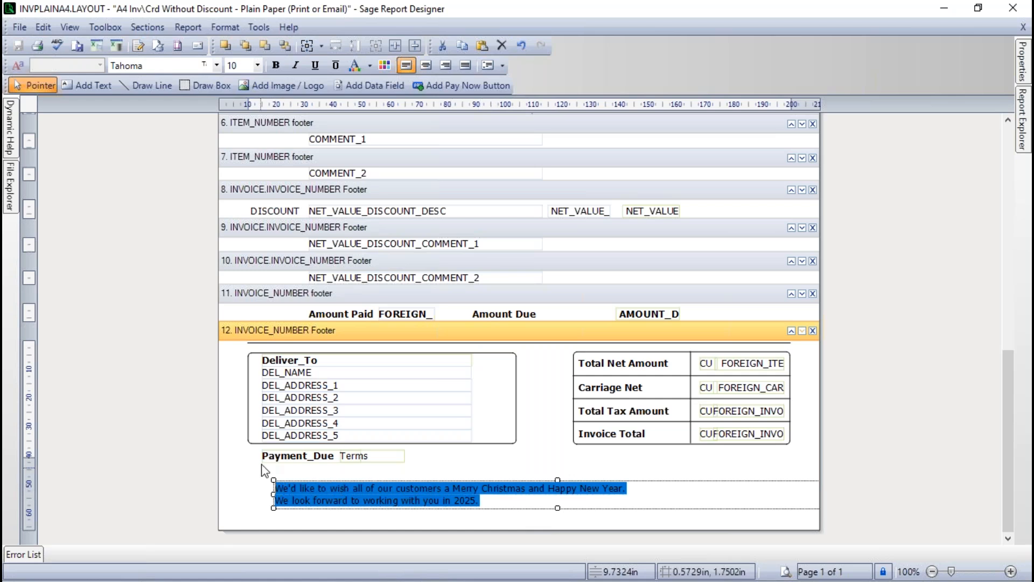
left_click(277, 65)
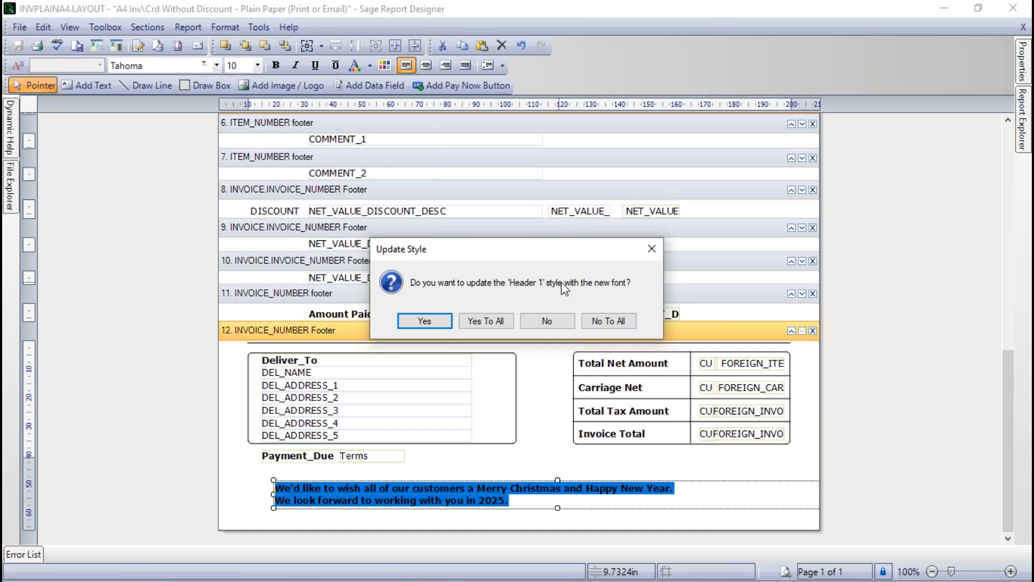
left_click(547, 321)
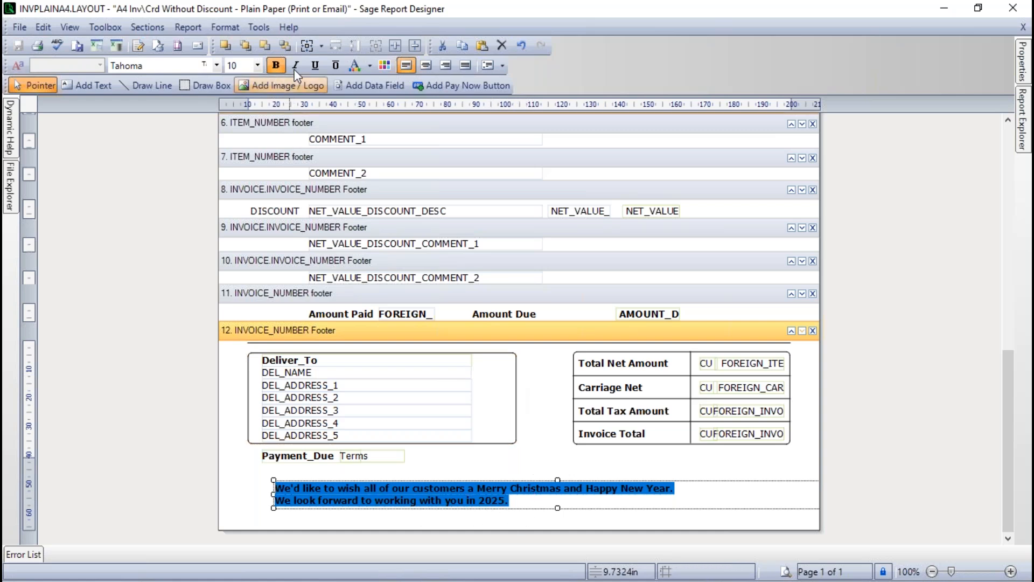
left_click(369, 65)
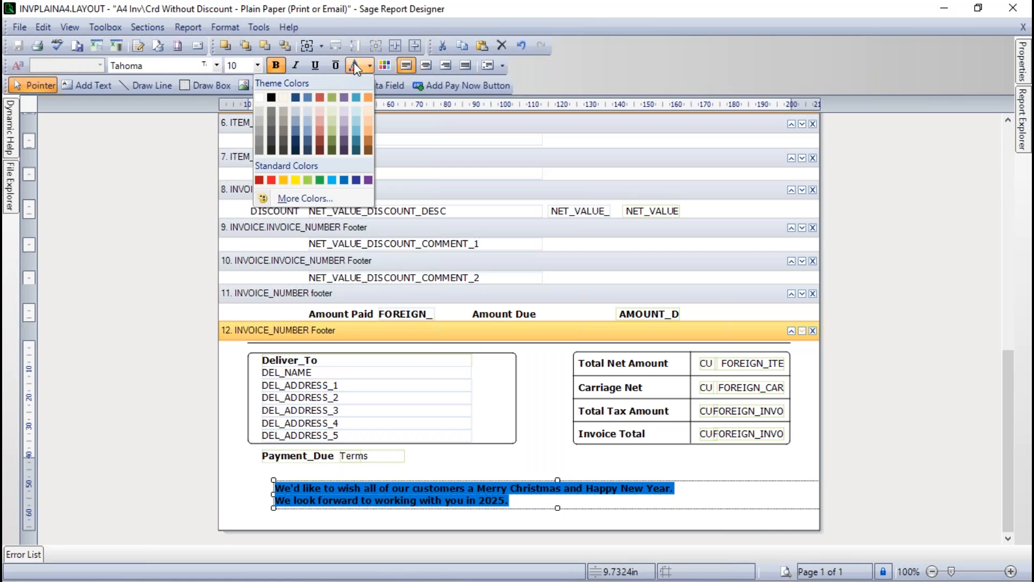
left_click(271, 181)
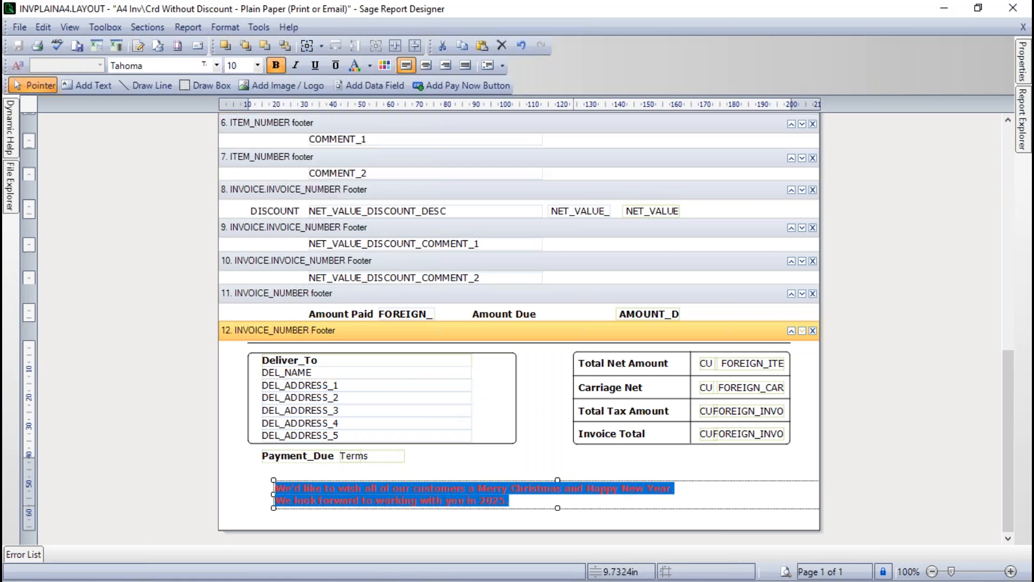
left_click(573, 503)
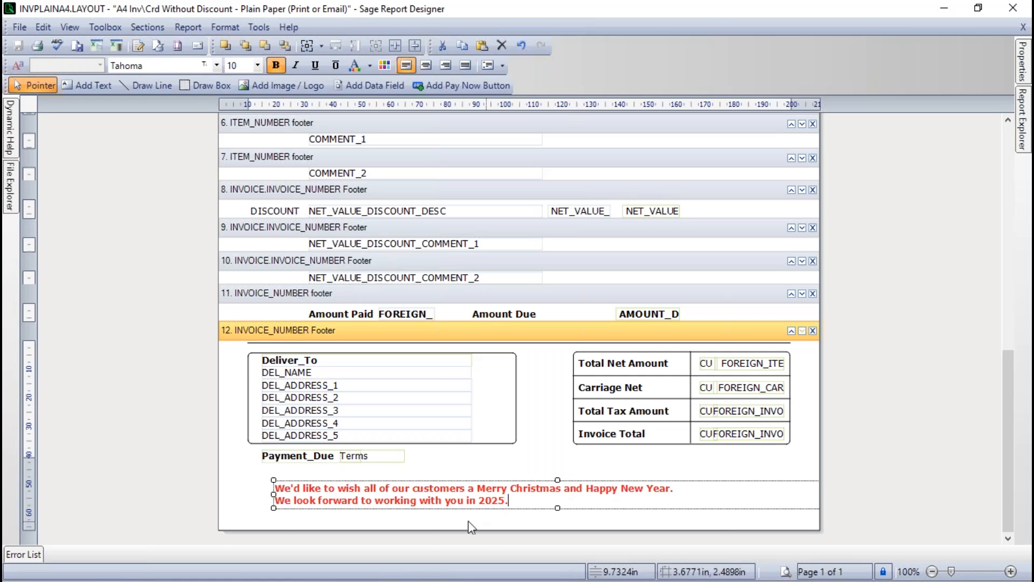
Centre-align the festive message within its text box.
mouse_move(280, 461)
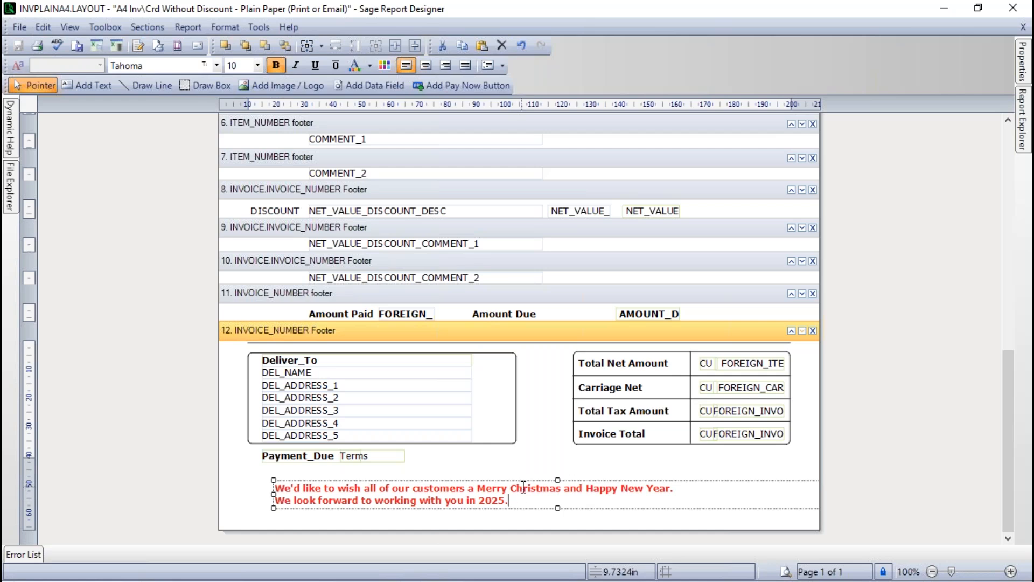
key("Escape")
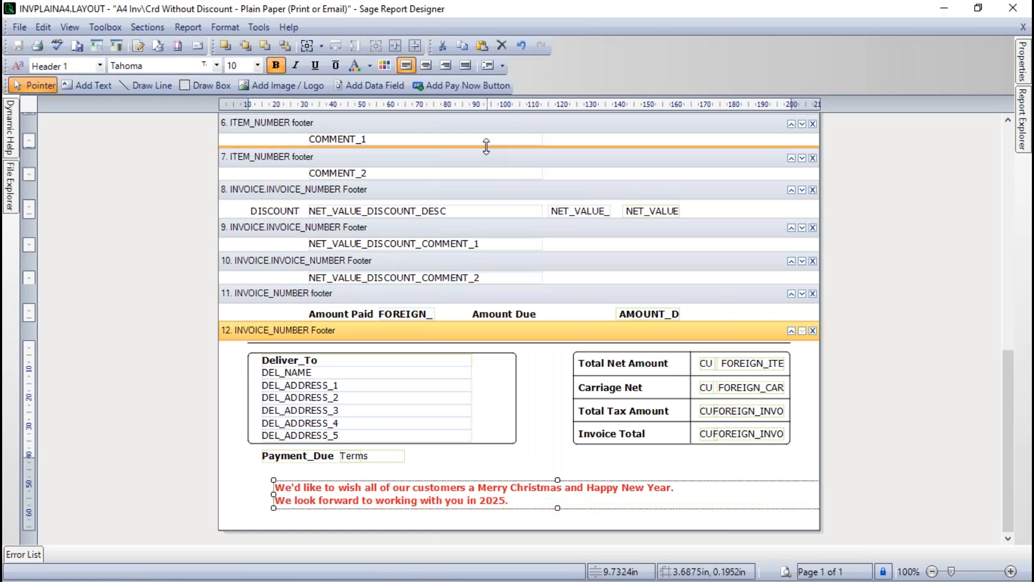
left_click(425, 66)
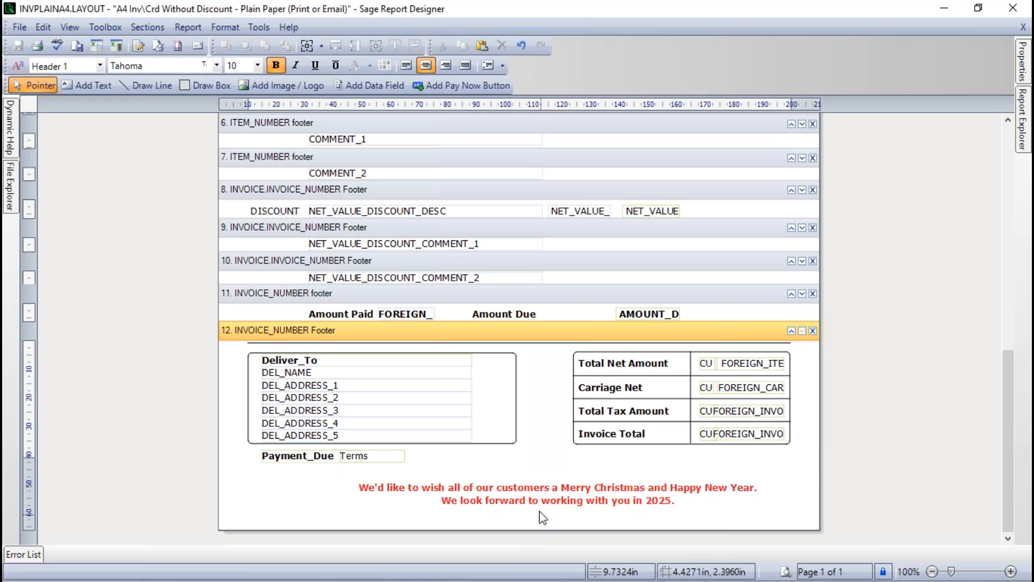
Position the festive message box centrally across the footer, beneath the payment terms, and fine-tune its vertical placement.
left_click_drag(540, 482, 498, 487)
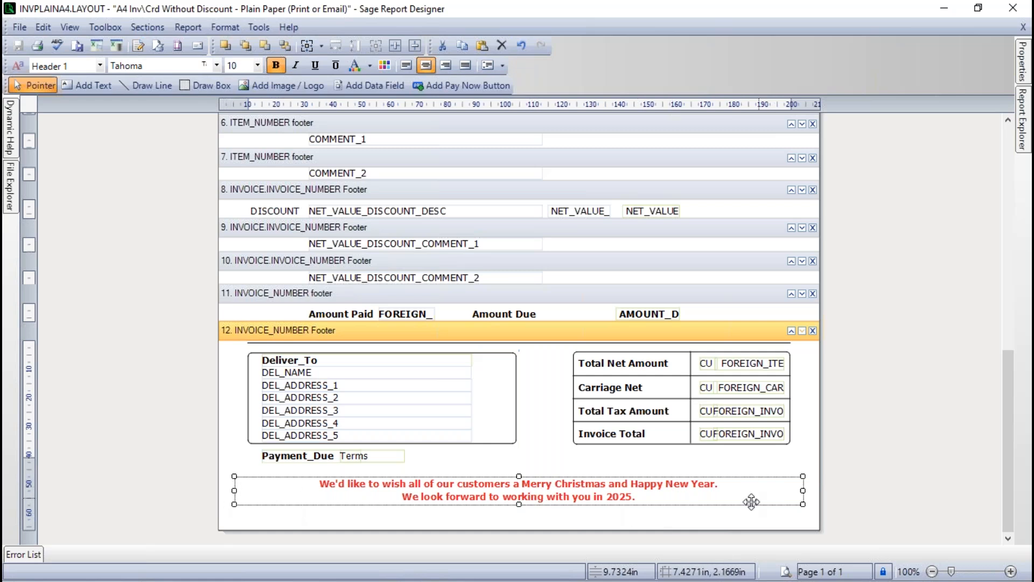
key("Up")
key("Up")
key("Up")
key("Up")
key("Up")
key("Up")
key("Up")
key("Up")
key("Down")
key("Down")
key("Down")
key("Down")
key("Down")
key("Down")
key("Down")
key("Down")
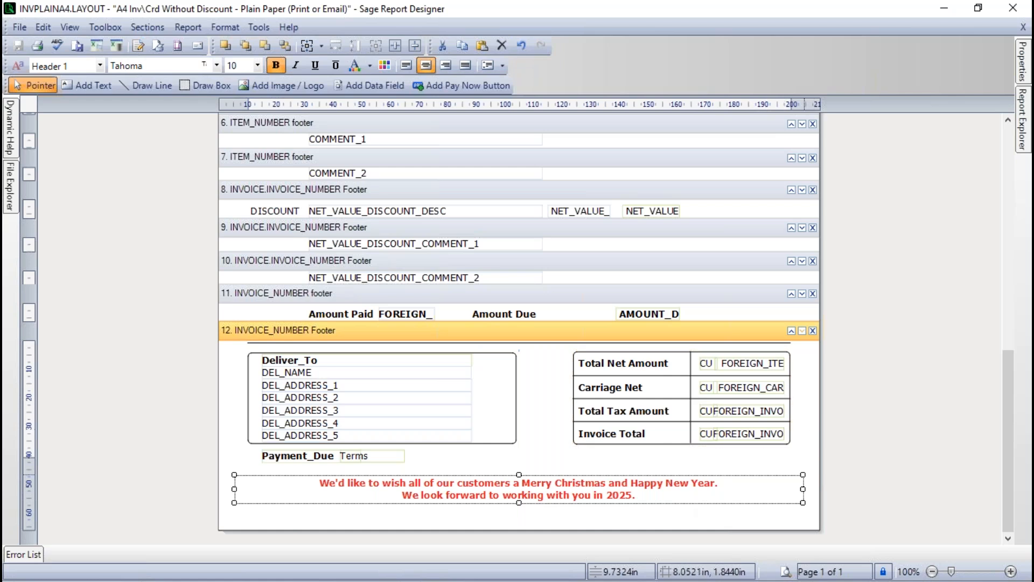
left_click(811, 474)
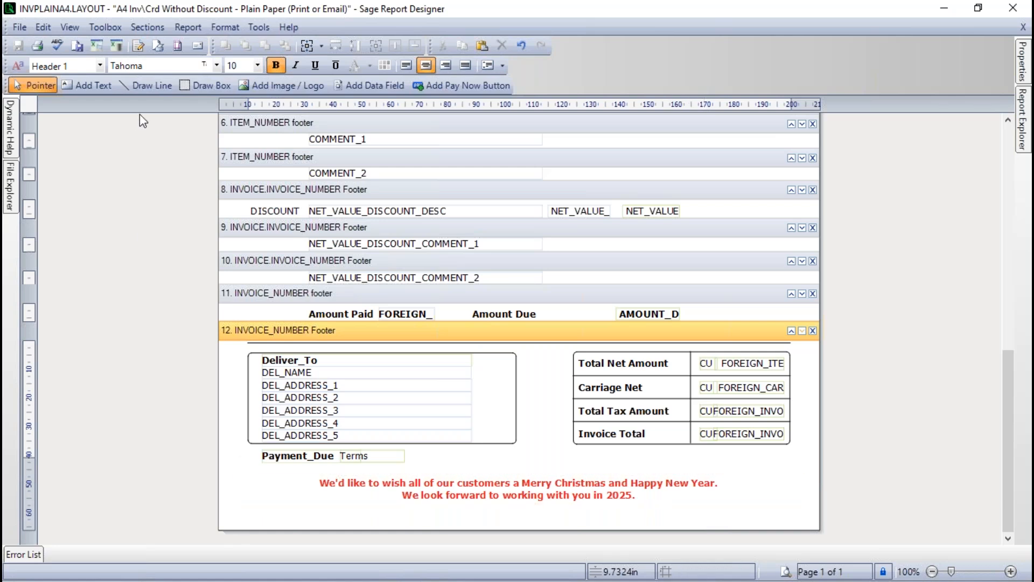
Preview the invoice layout, examine the festive message beneath the first invoice's totals, and return to the design view.
left_click(269, 83)
left_click(784, 572)
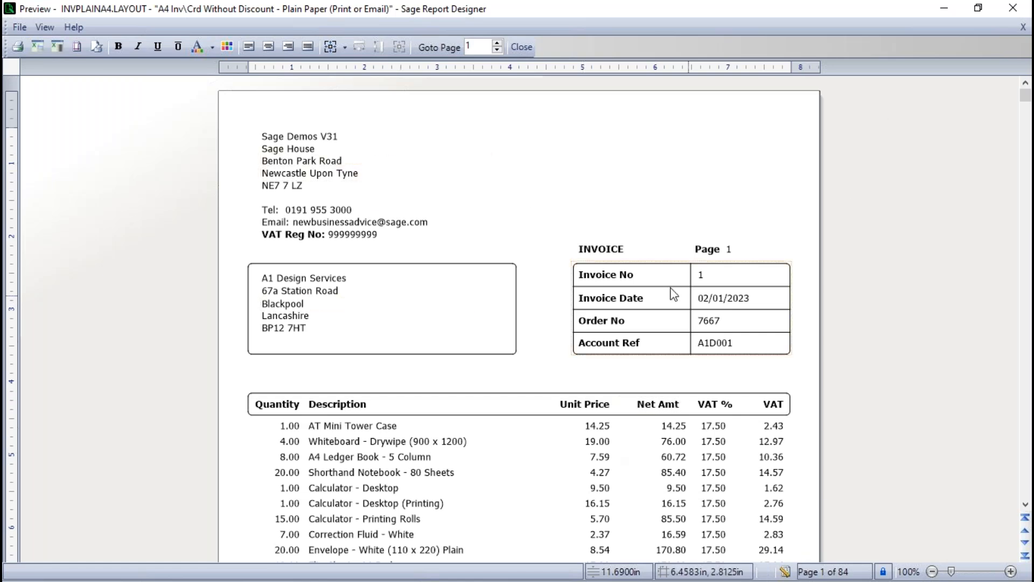
left_click(1025, 505)
left_click_drag(1025, 504, 1025, 504)
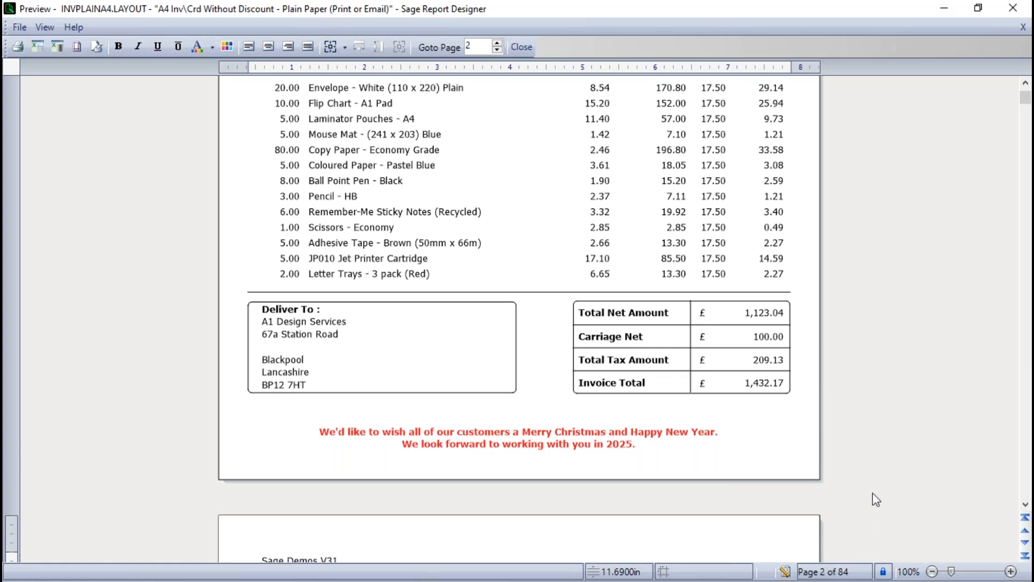
left_click(784, 571)
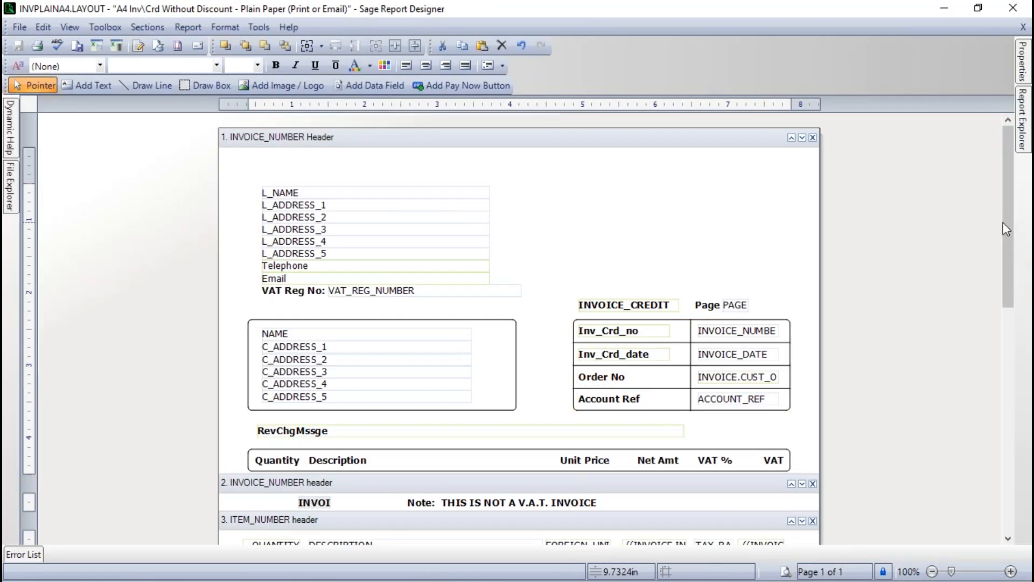
Save the edited invoice layout as a new layout file named MCxmas in the company's Layouts folder.
left_click_drag(1007, 228, 1006, 453)
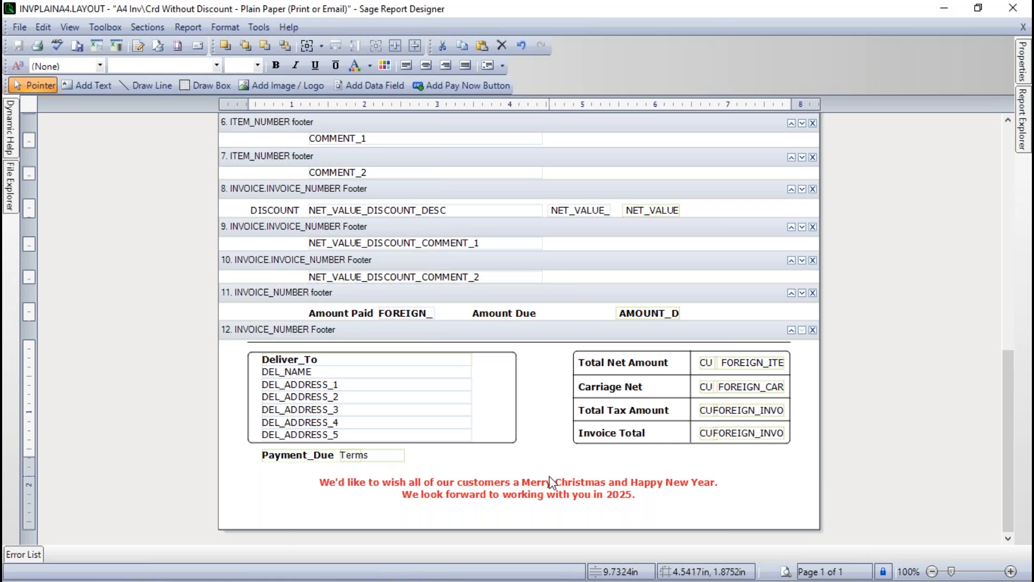
left_click(20, 27)
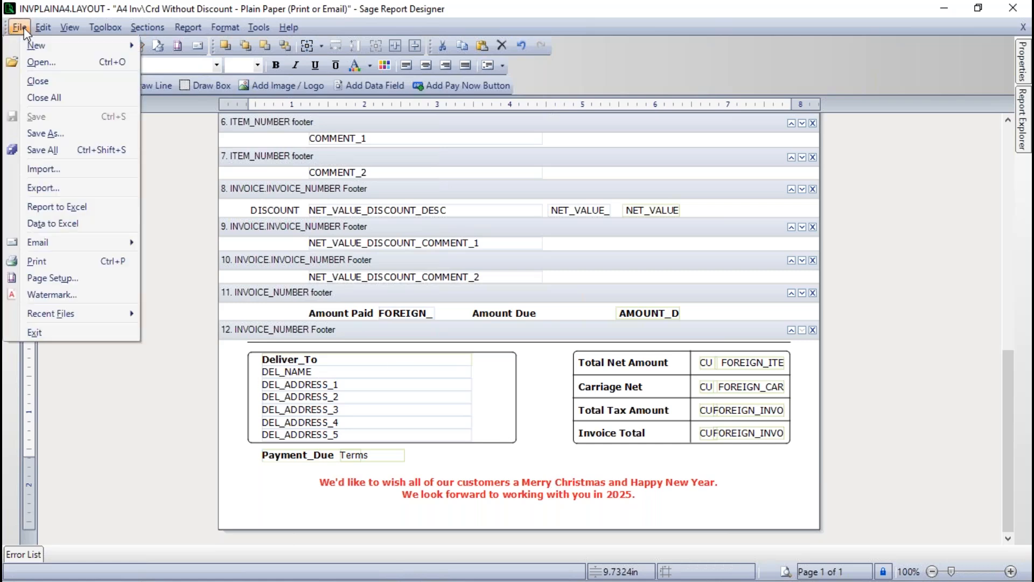
left_click(41, 134)
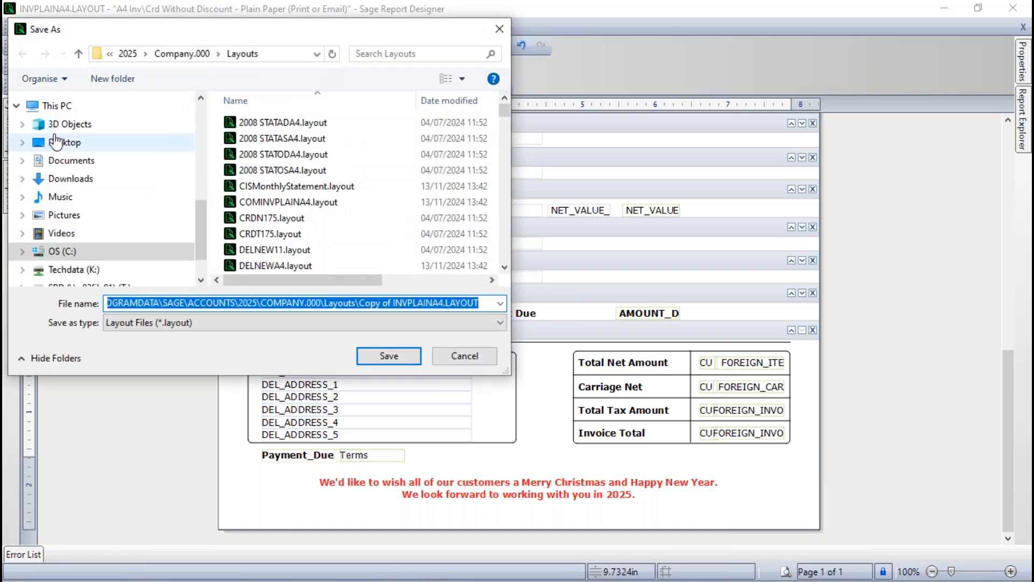
type("MC")
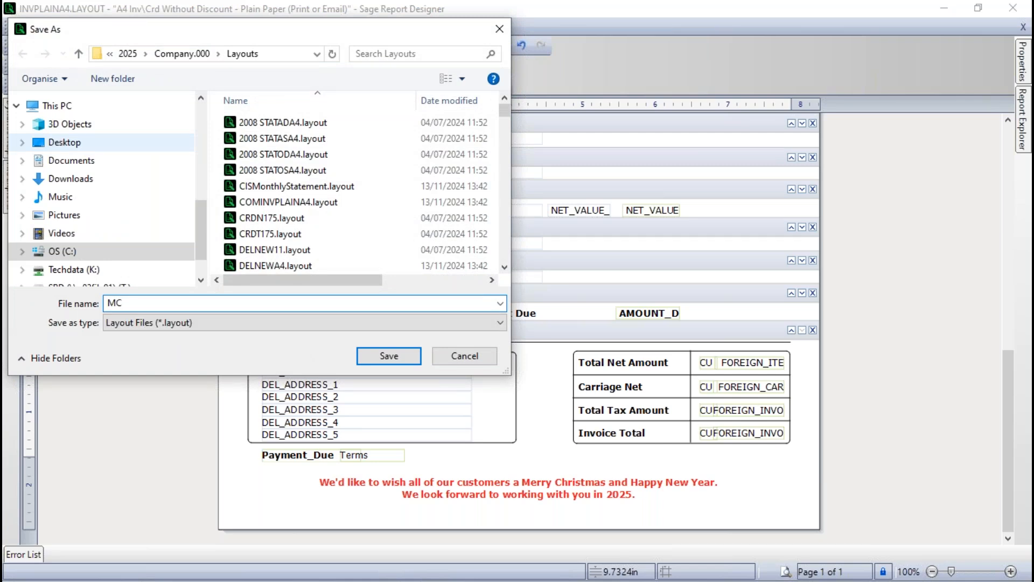
type("xmas")
left_click(392, 356)
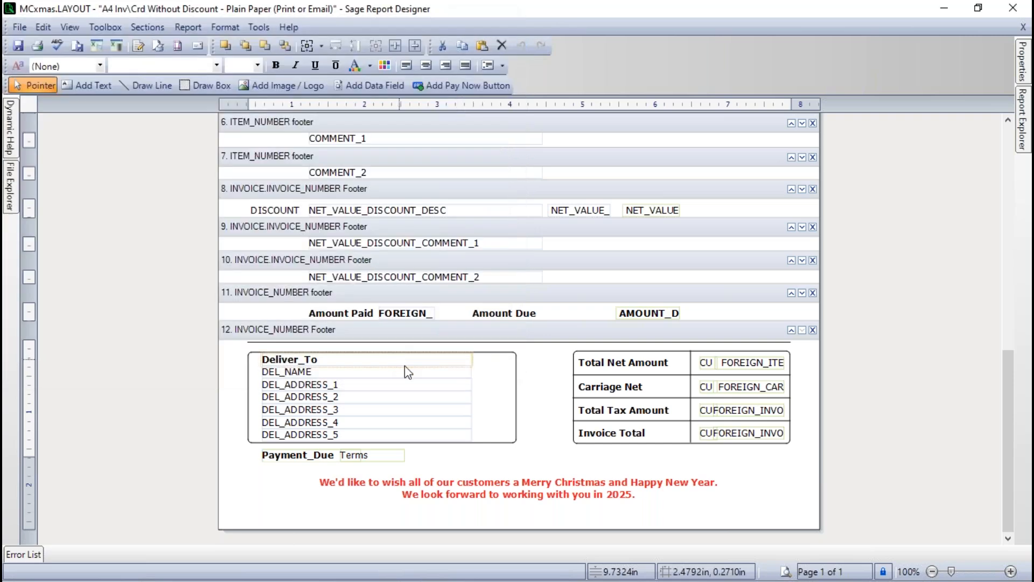
Close the layout design, mark the newly saved MCxmas layout as a favourite, and close the layouts list.
left_click(1011, 10)
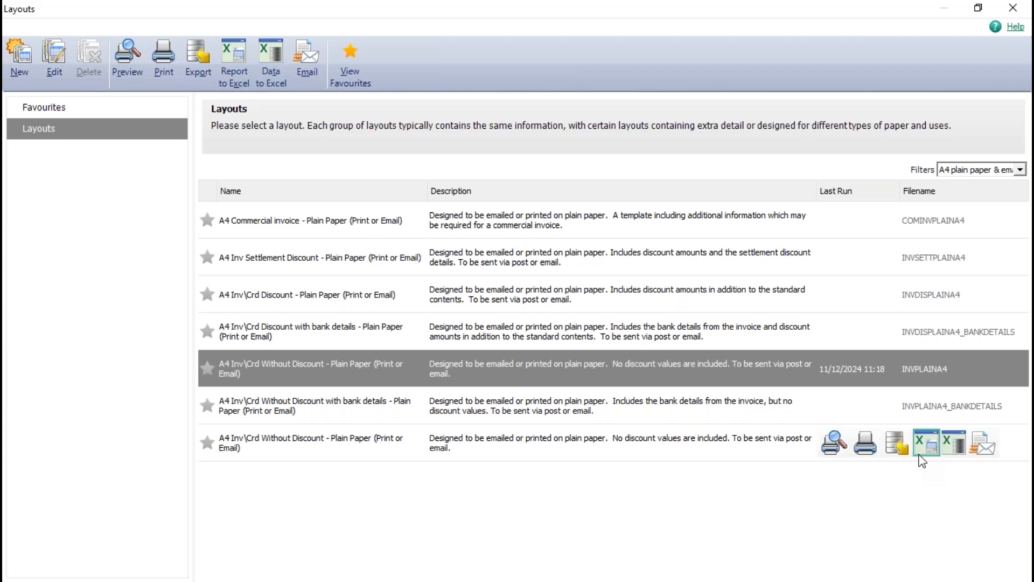
left_click(215, 449)
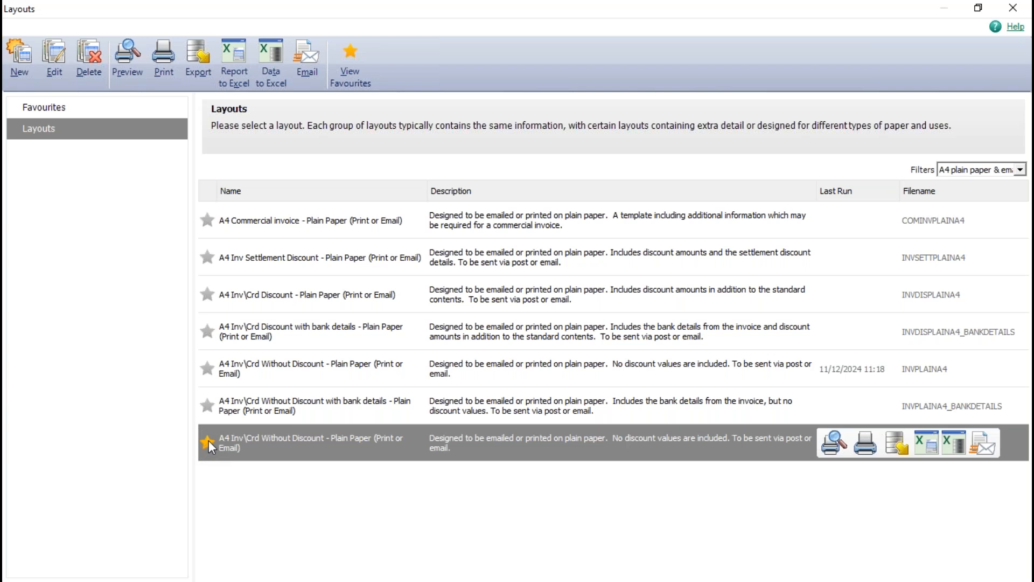
left_click(1017, 9)
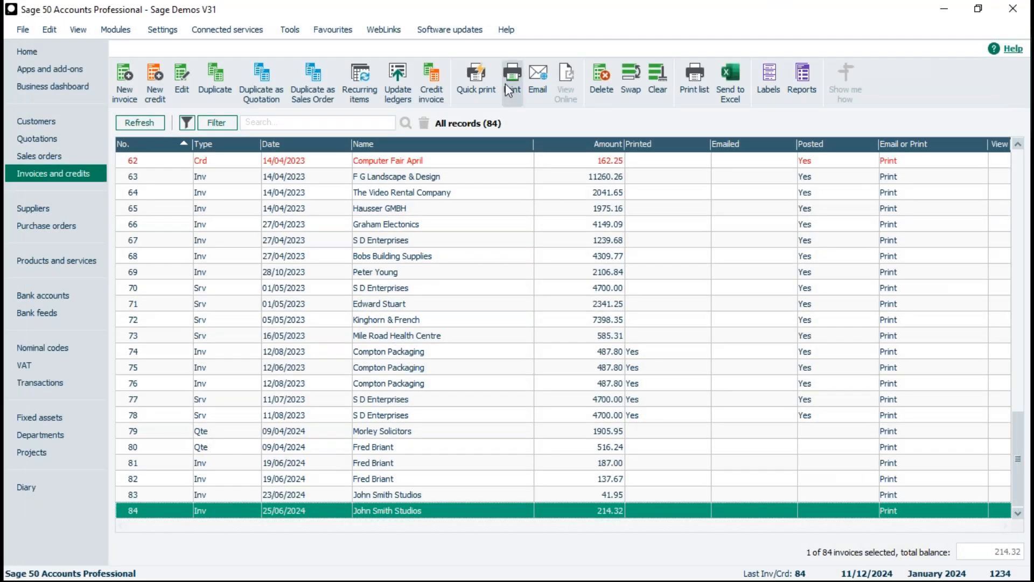
Reopen the invoice print layouts and compare the favourites with the full unfiltered layouts list, locating the starred MCXMAS layout.
left_click(511, 86)
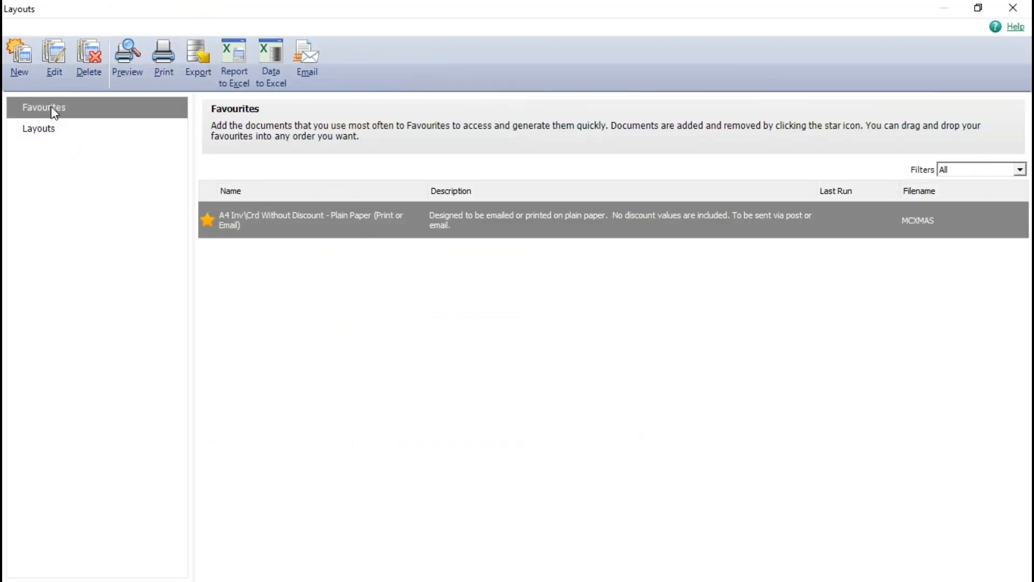
mouse_move(472, 236)
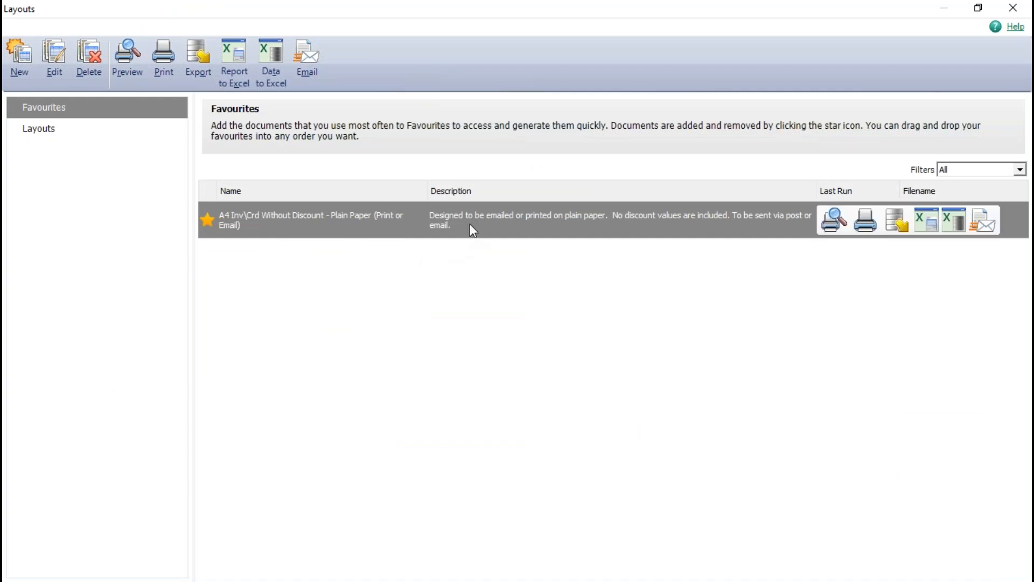
left_click(38, 131)
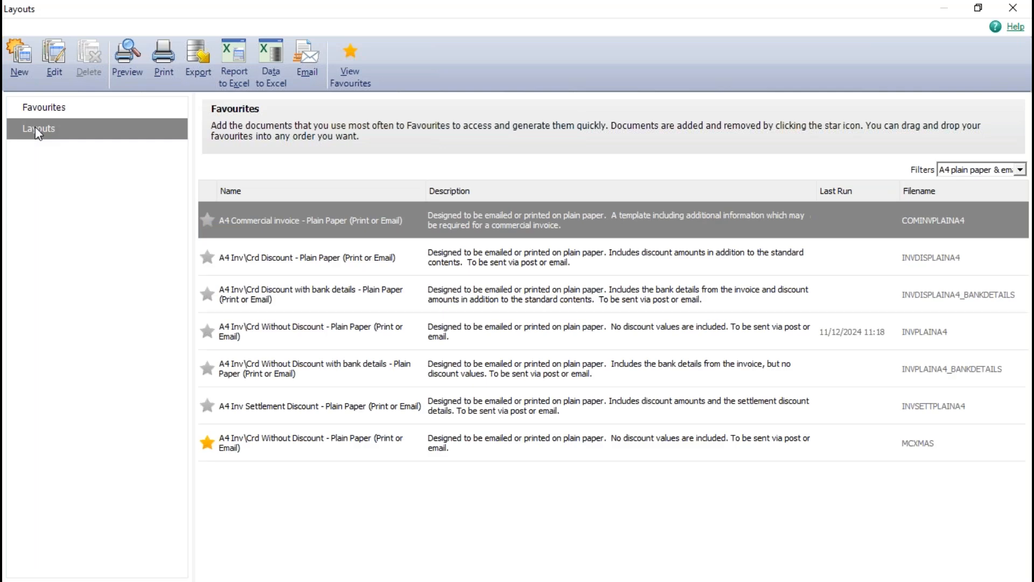
left_click(1019, 170)
left_click(964, 178)
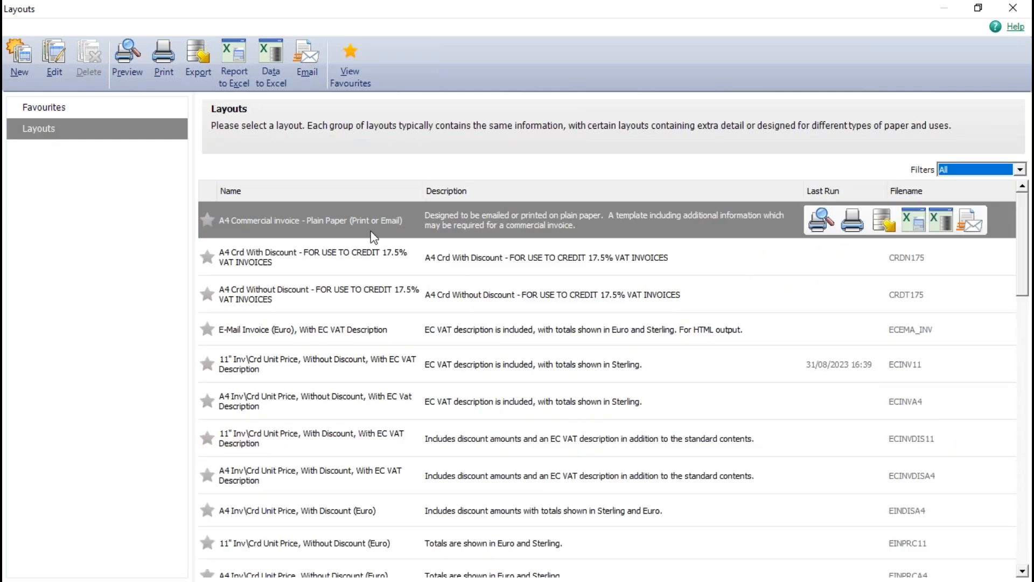
scroll(531, 397, "down", 8)
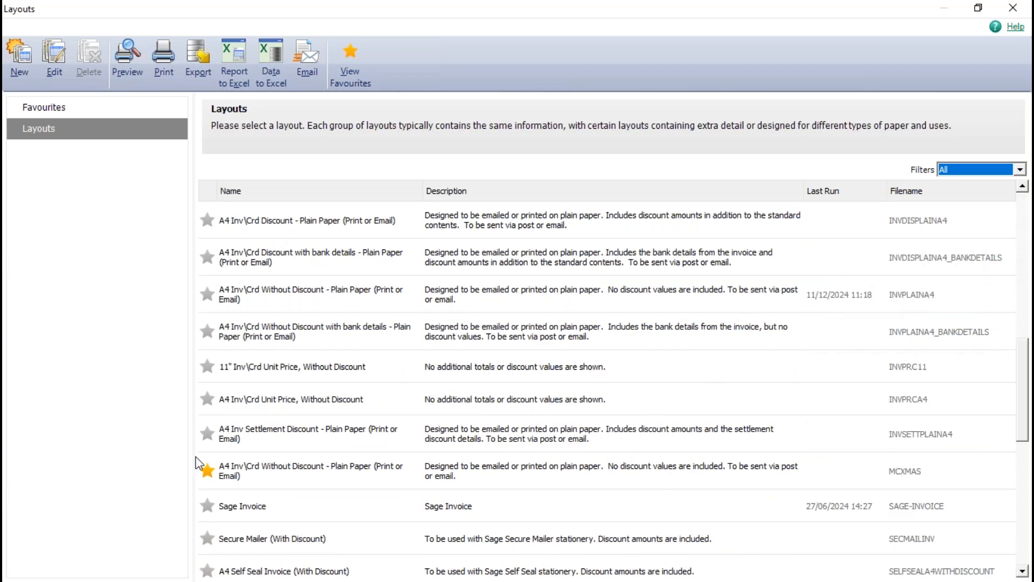
left_click(54, 107)
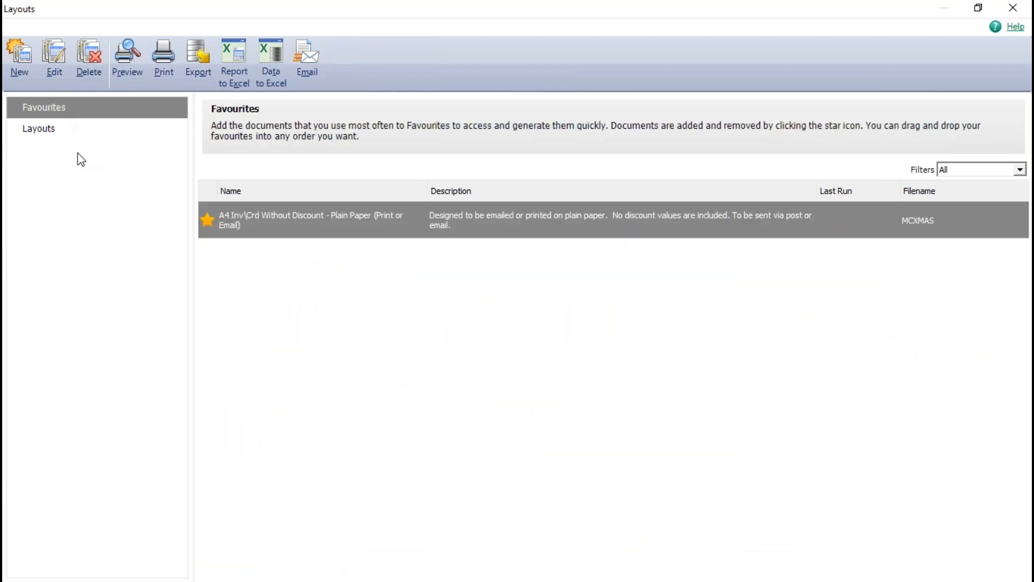
Rename the favourite MCXMAS layout with the owner's first name plus "Invoice Layout" and set its description to "Inclues xmas message".
mouse_move(262, 229)
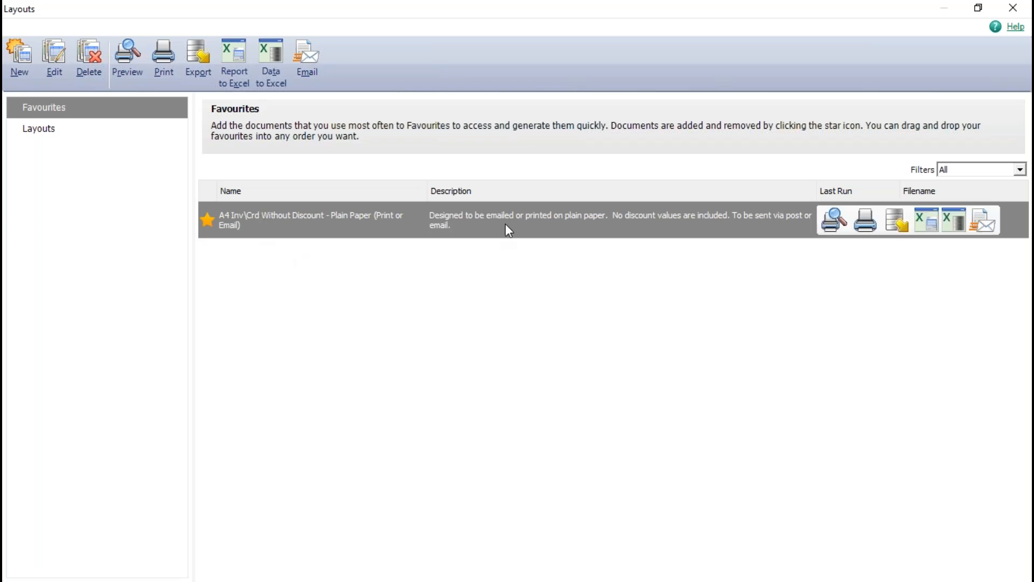
right_click(339, 222)
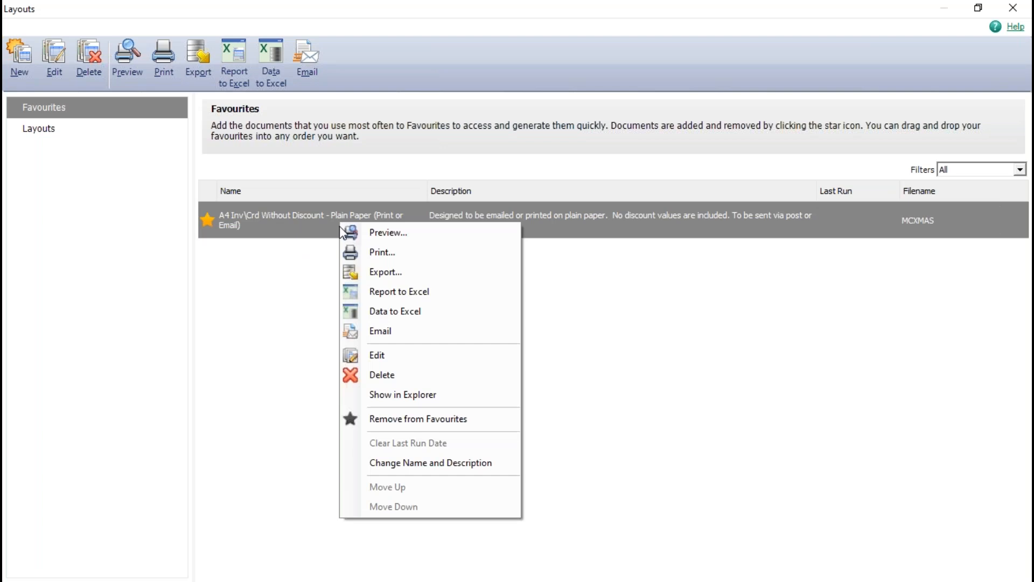
left_click(422, 462)
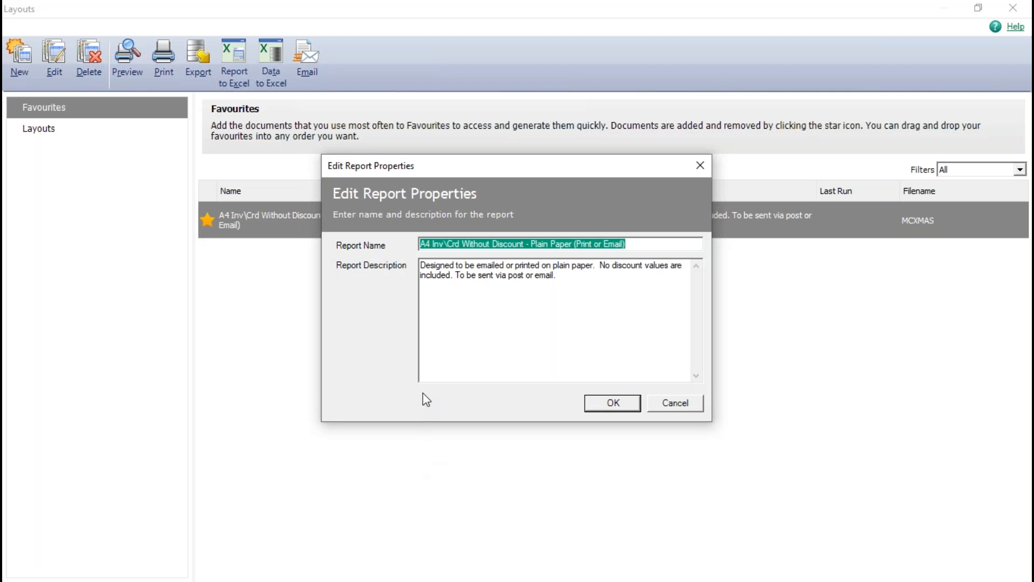
type("Michael's I")
type("n")
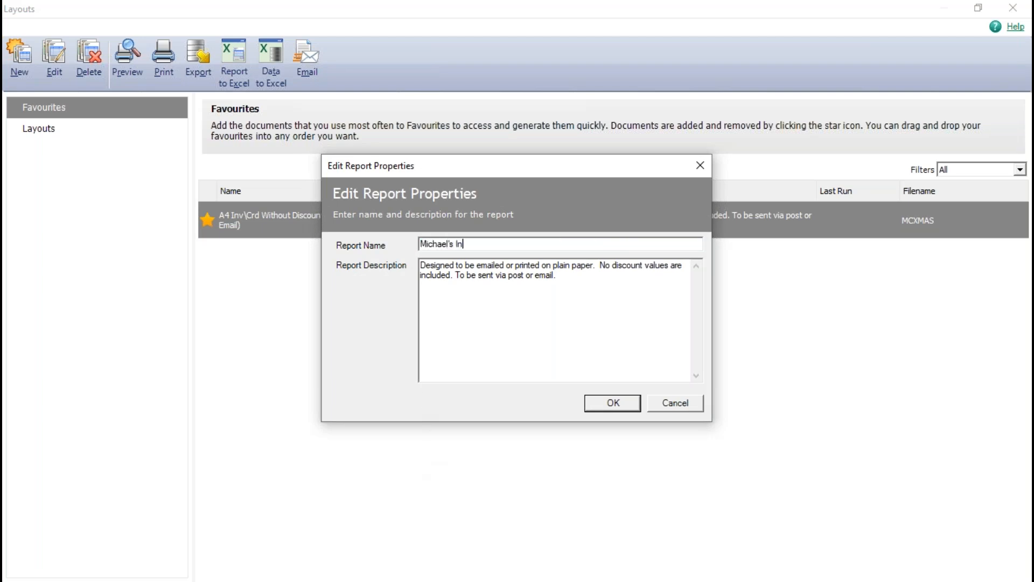
type("voice Layout")
left_click_drag(573, 277, 384, 260)
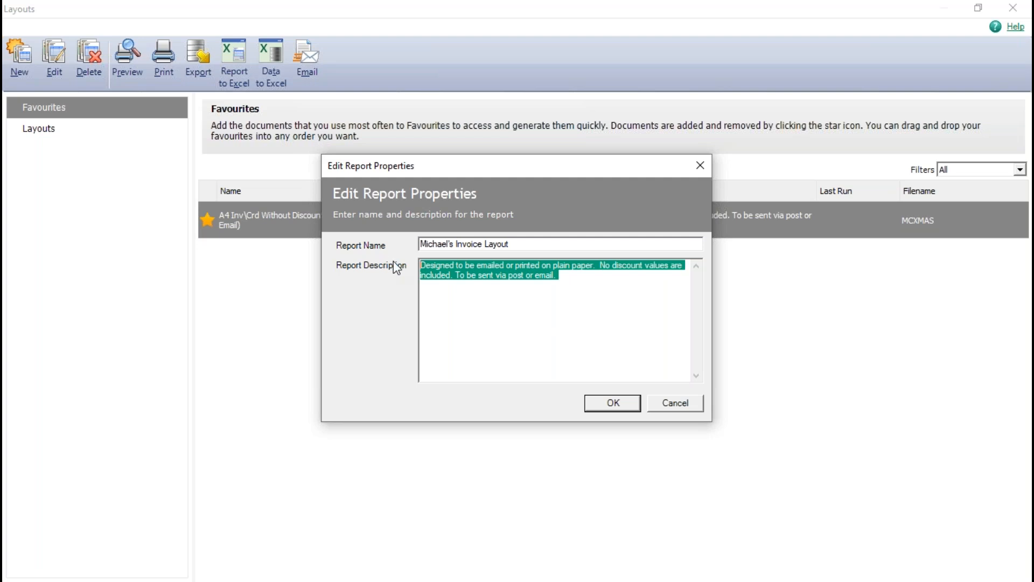
key("BackSpace")
type("Inclues xmas message")
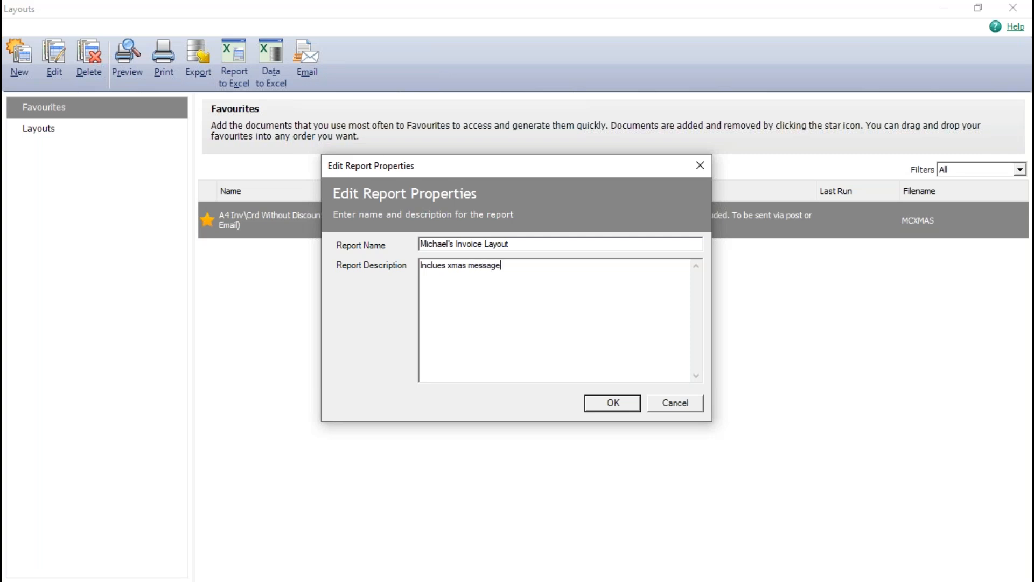
left_click(614, 407)
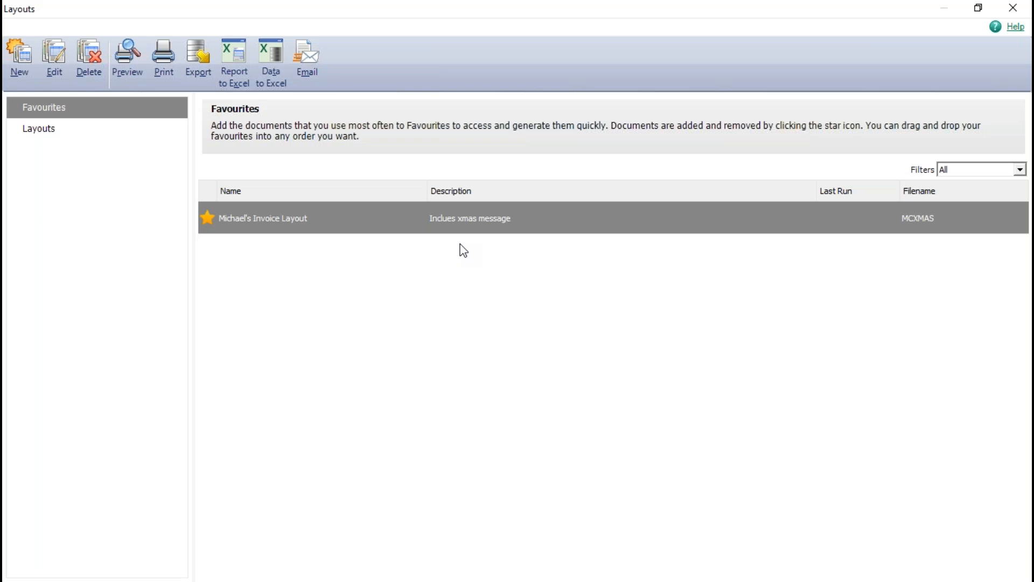
Return to the invoices list, reopen the print layouts for invoice 84, and open the favourite MCXMAS layout for editing.
left_click(1010, 9)
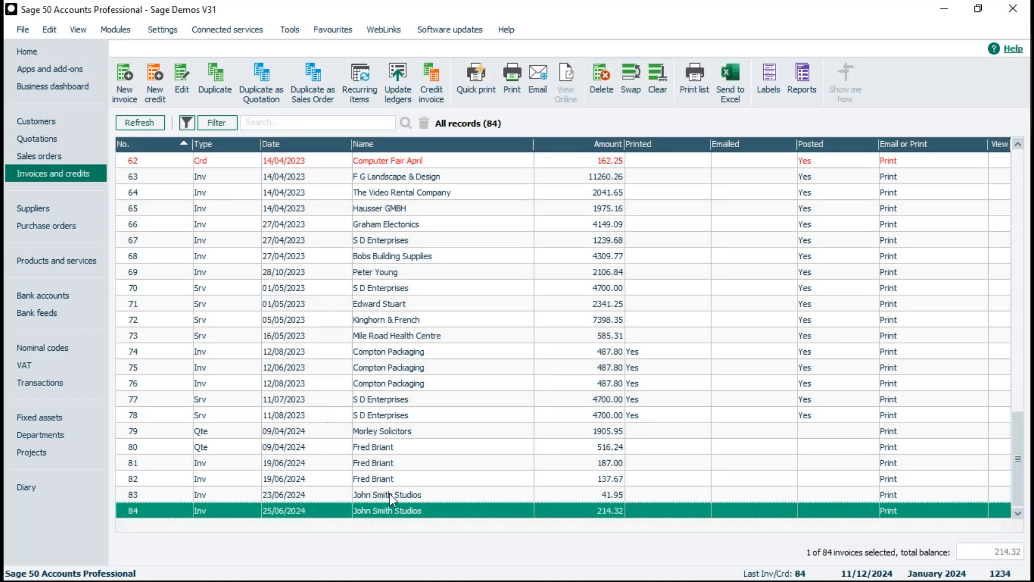
left_click(513, 82)
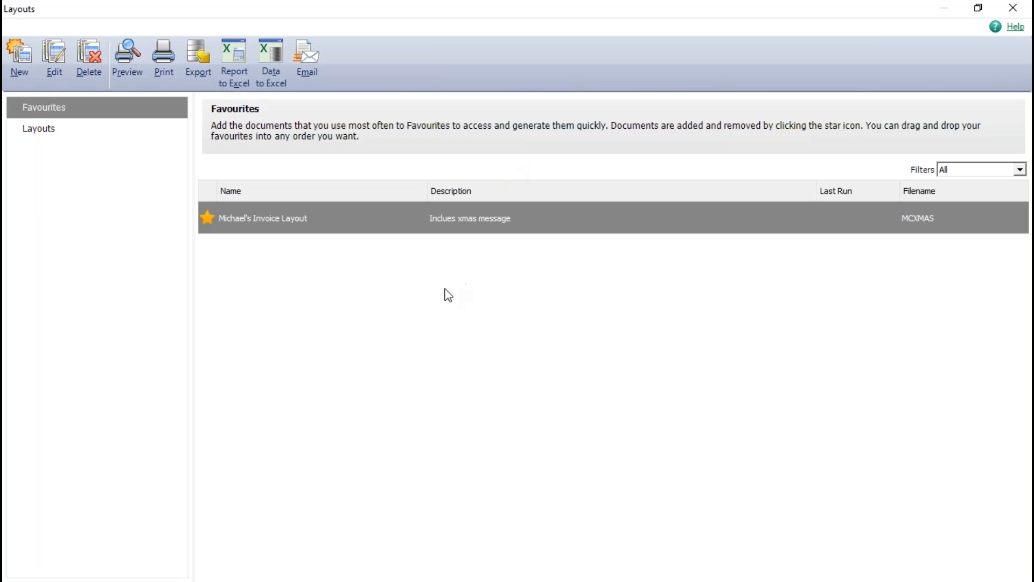
mouse_move(338, 230)
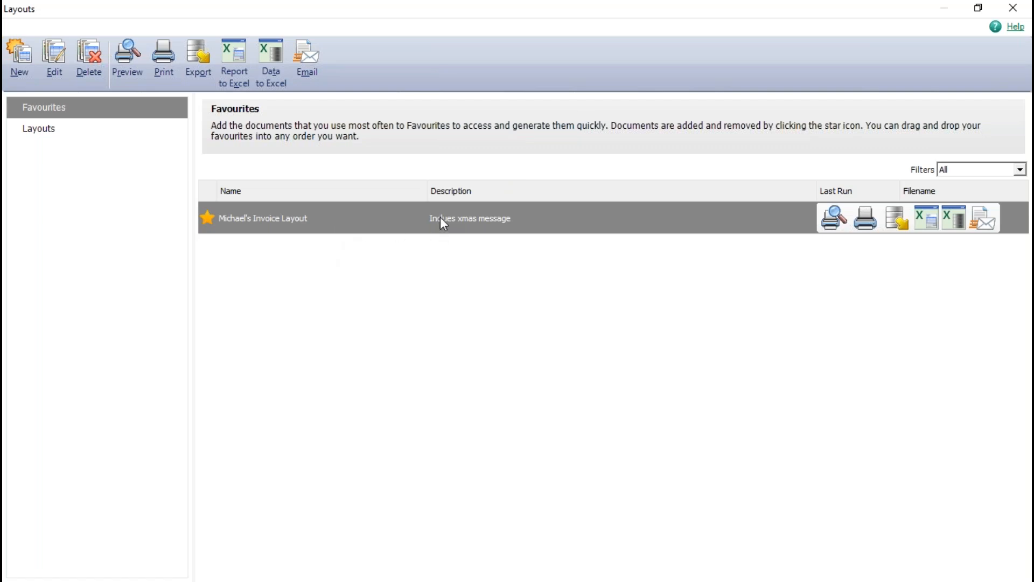
left_click(55, 60)
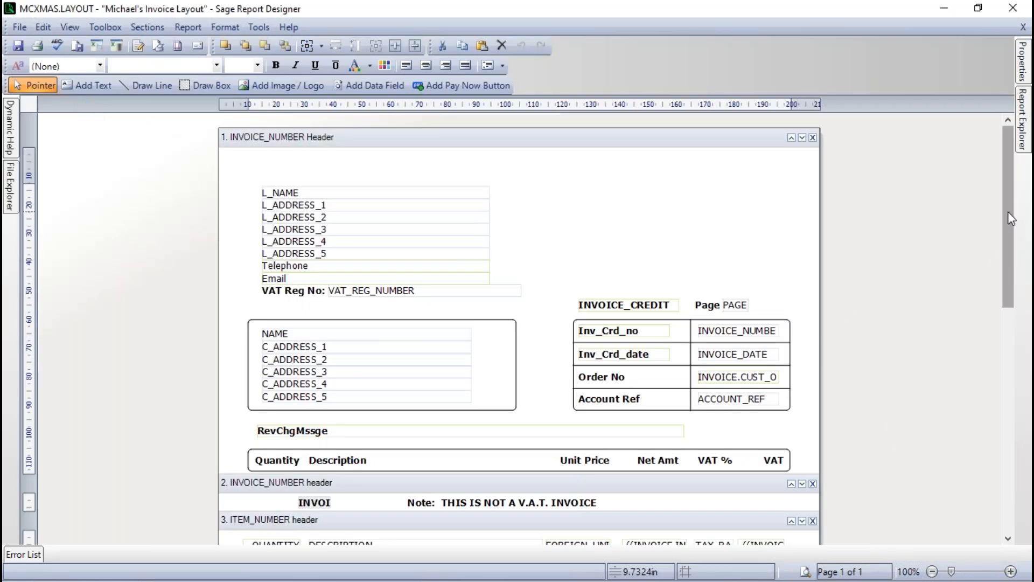
Add a trial line of placeholder text above the festive message in the last invoice footer, and delete it.
left_click_drag(1012, 218, 1012, 445)
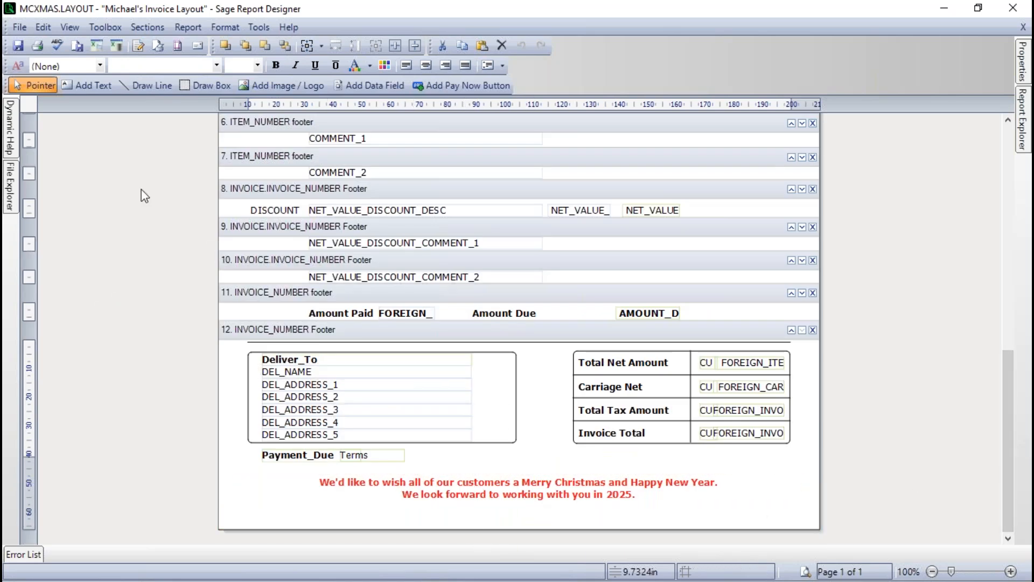
left_click(90, 82)
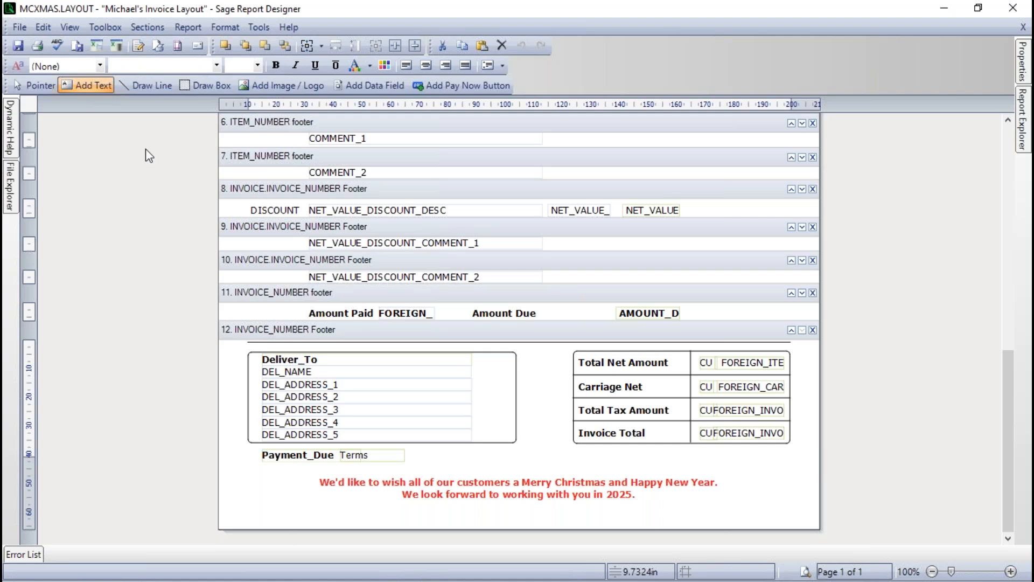
left_click(468, 453)
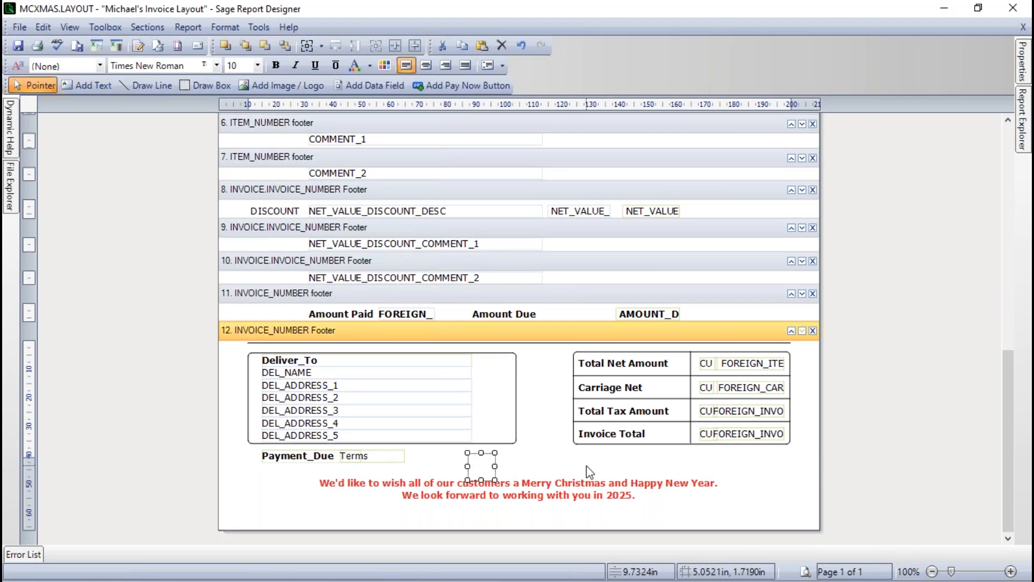
type("dfjghduighduighduighdgdg fg dg  g erg erg erg")
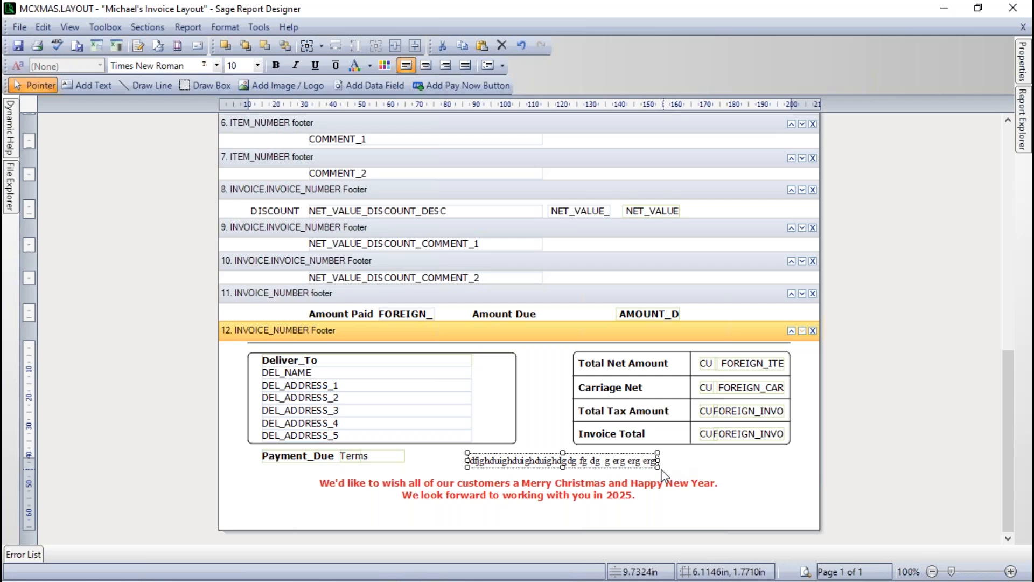
left_click(582, 455)
key("Escape")
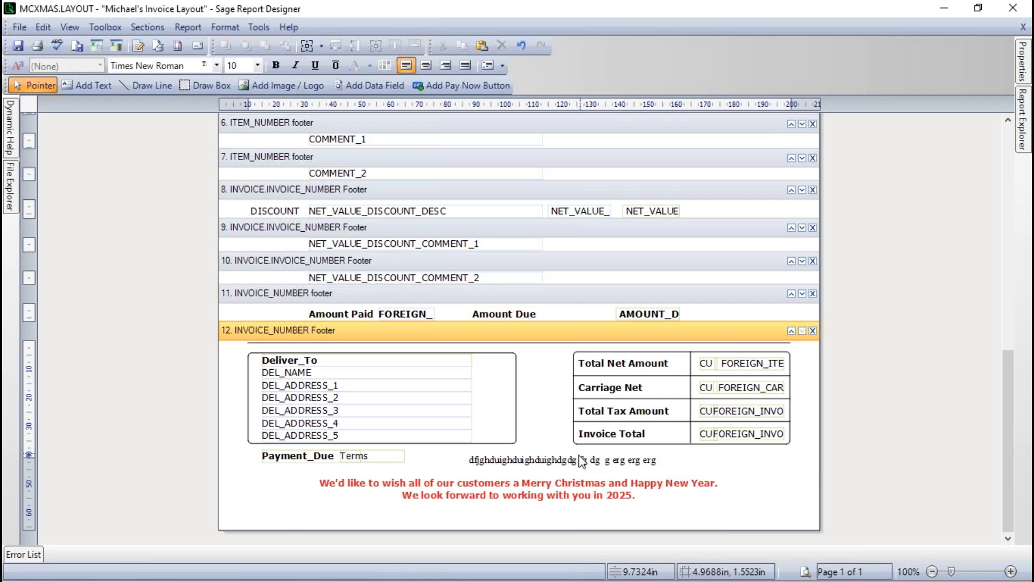
left_click(574, 459)
key("Delete")
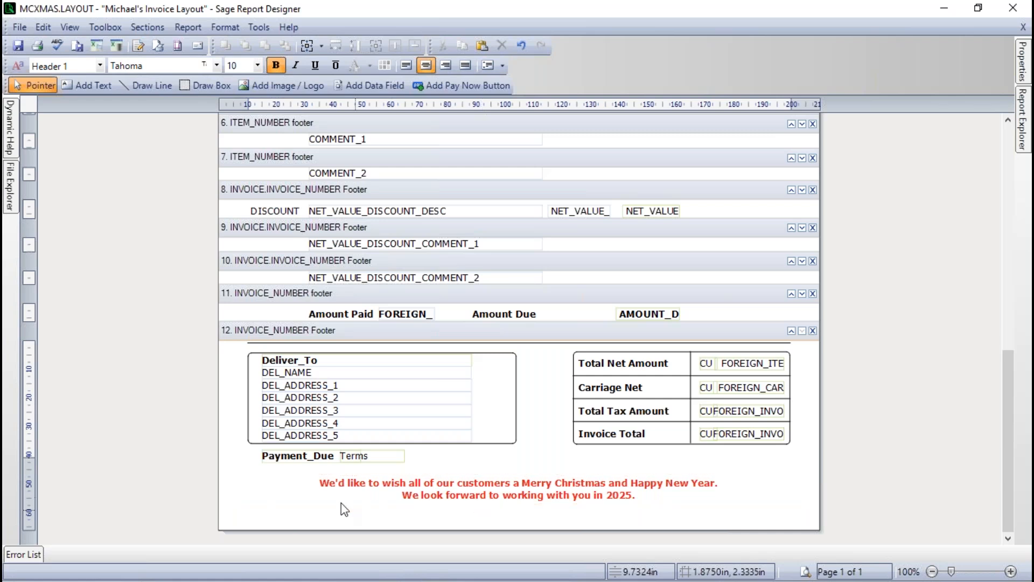
Replace the festive message's wording with the placeholder "dgdjghdgdghdghidfg" and delete the message box from the footer.
left_click(521, 489)
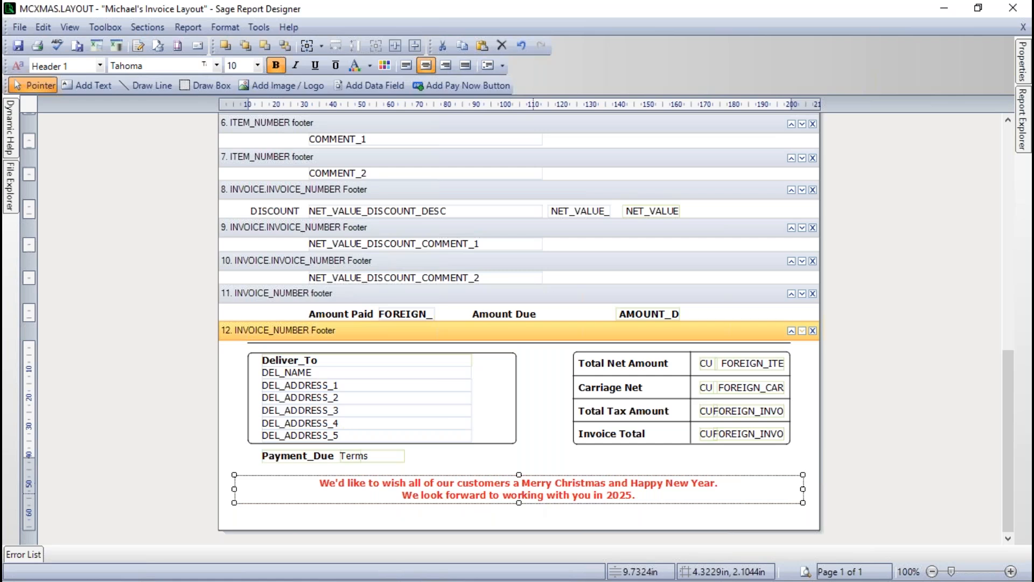
double_click(640, 492)
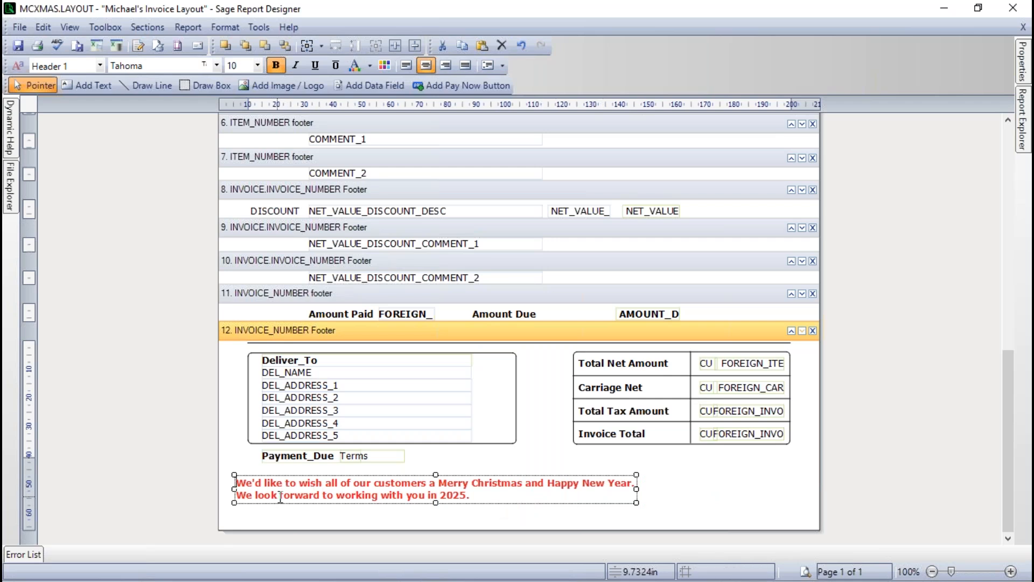
left_click_drag(554, 496, 233, 488)
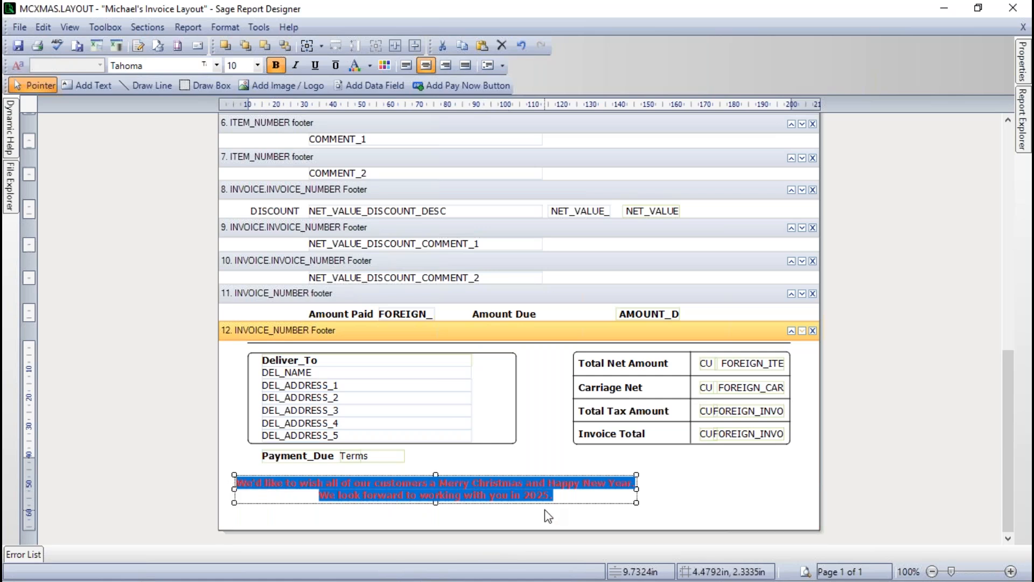
type("dgdjghdgdghdghidfg")
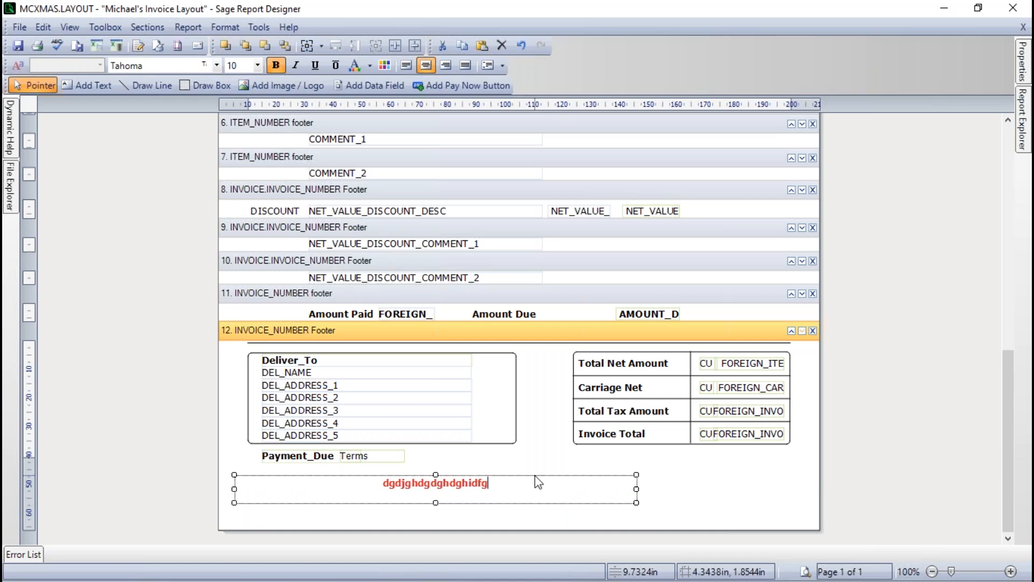
left_click(457, 477)
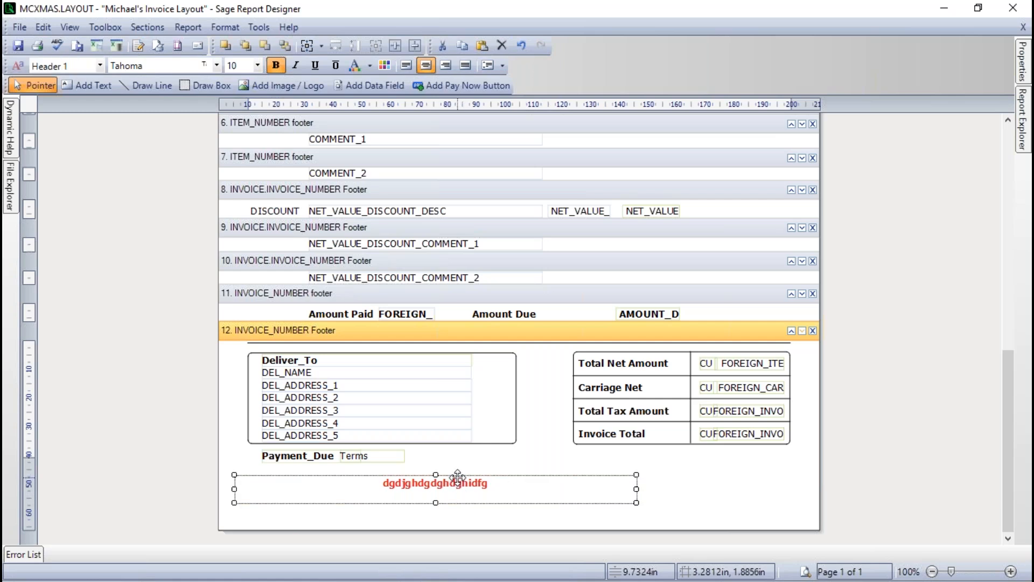
key("Delete")
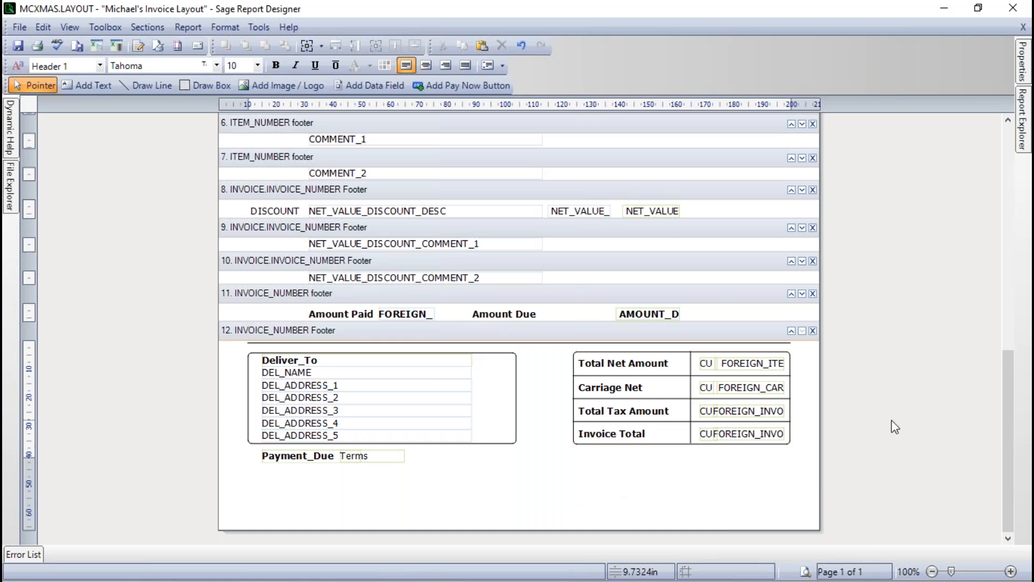
Insert the image mc-logo.JPG from the PC into the blank area beside the company address in the first INVOICE_NUMBER header, storing it in the report.
left_click_drag(1007, 447, 1007, 200)
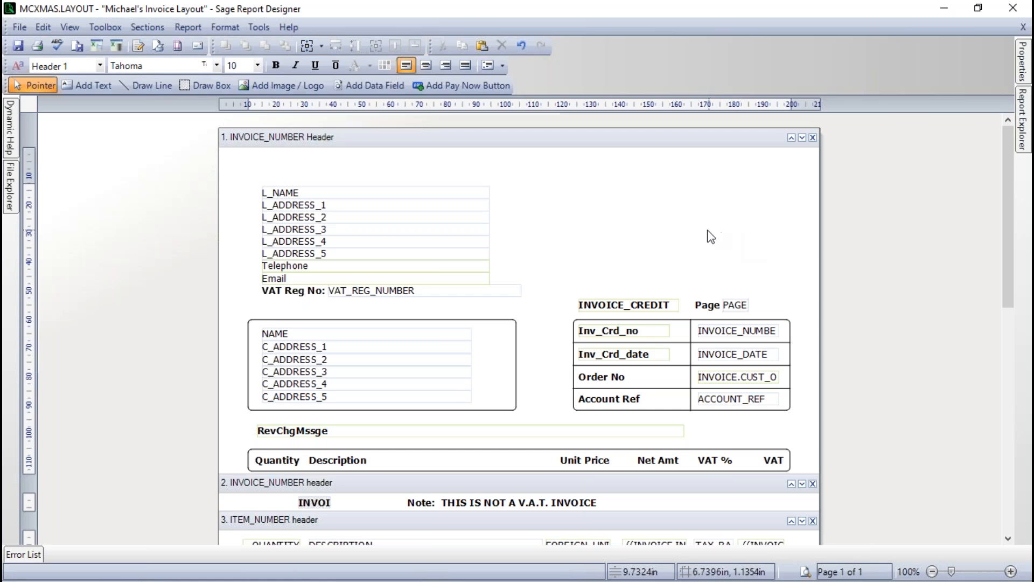
left_click(294, 86)
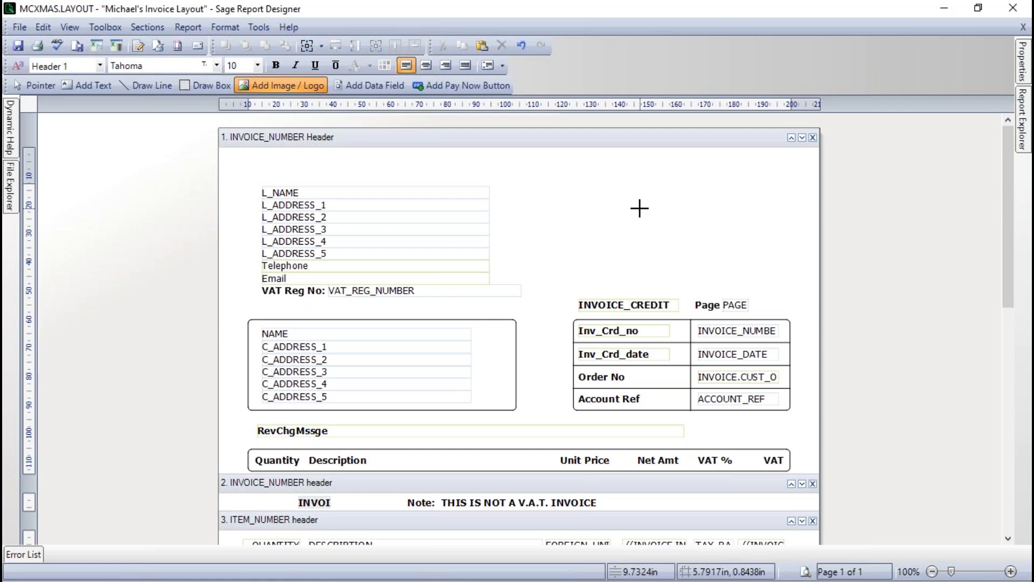
left_click(640, 208)
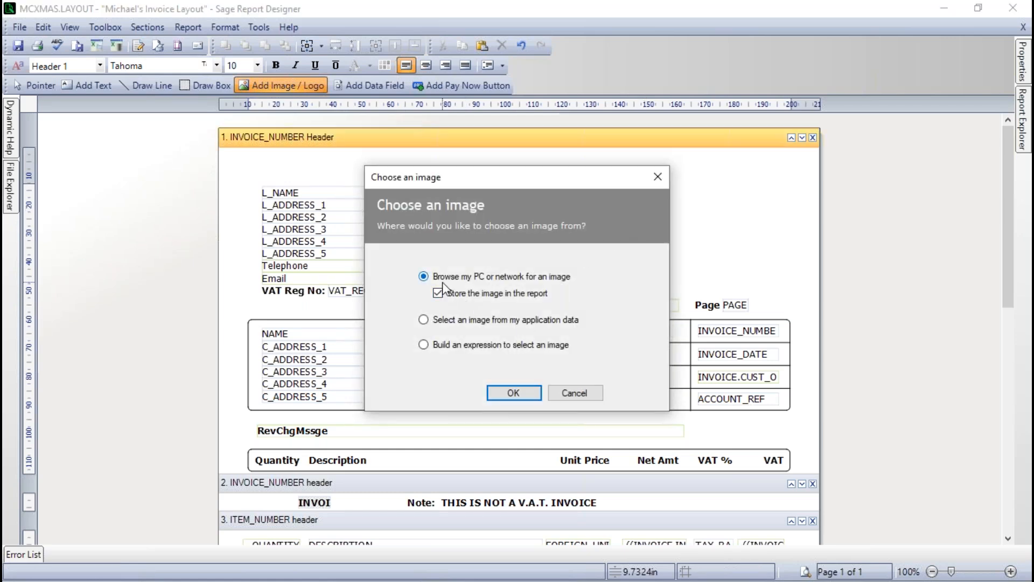
left_click(512, 393)
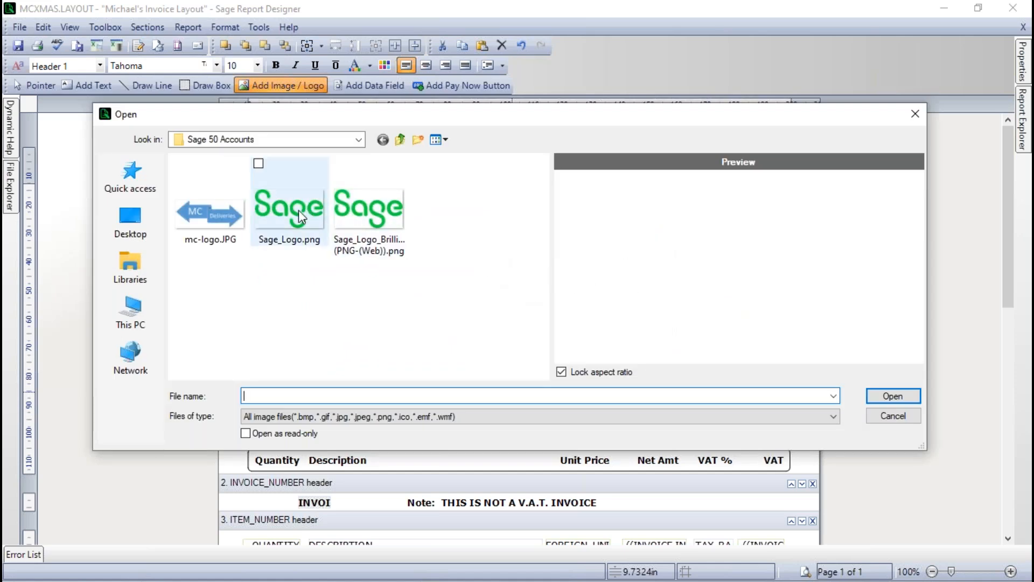
left_click(203, 210)
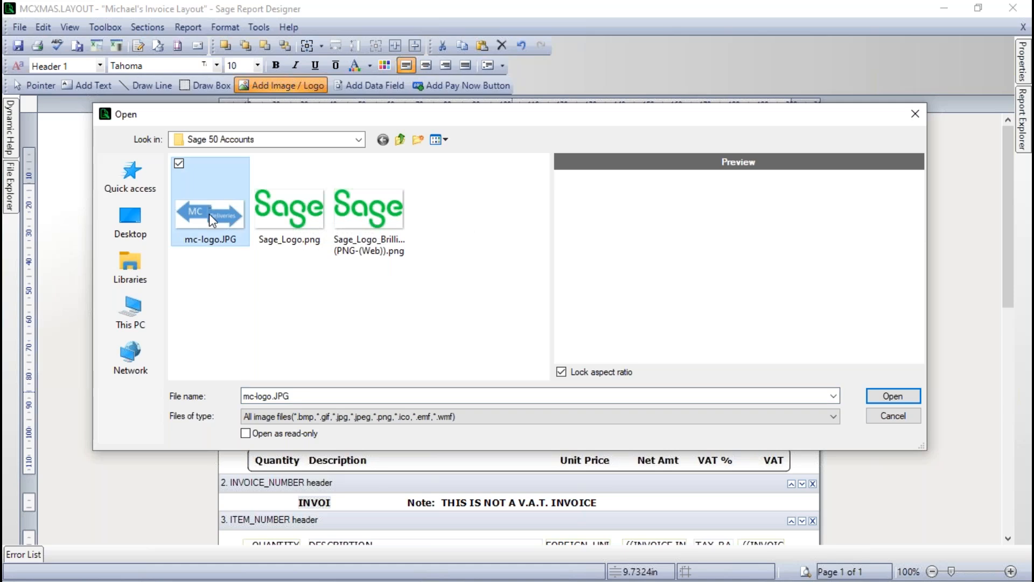
left_click(897, 393)
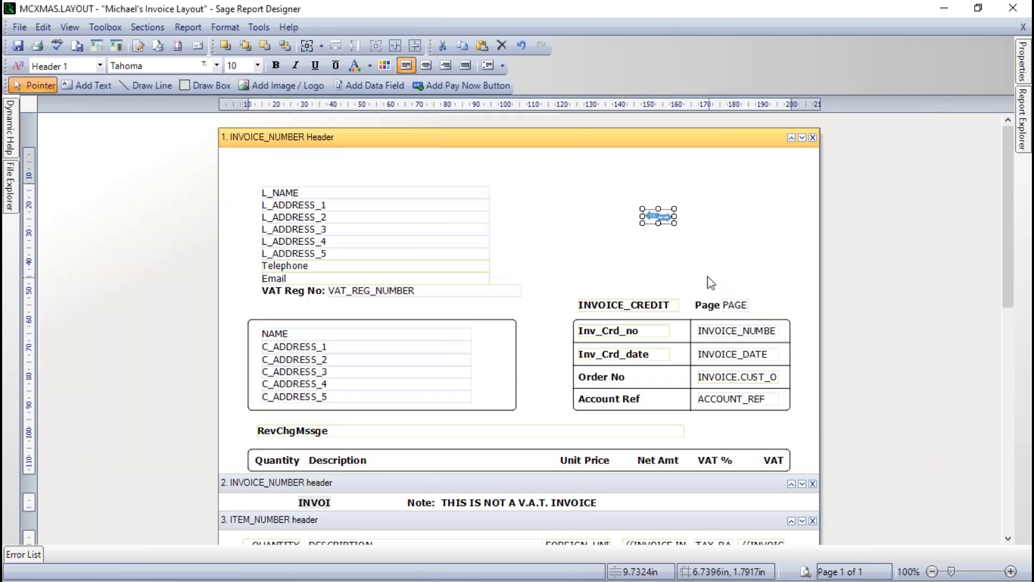
Enlarge the MC Deliveries logo and move it to sit within the page margins above the INVOICE_CREDIT and page number line.
left_click_drag(674, 217, 807, 296)
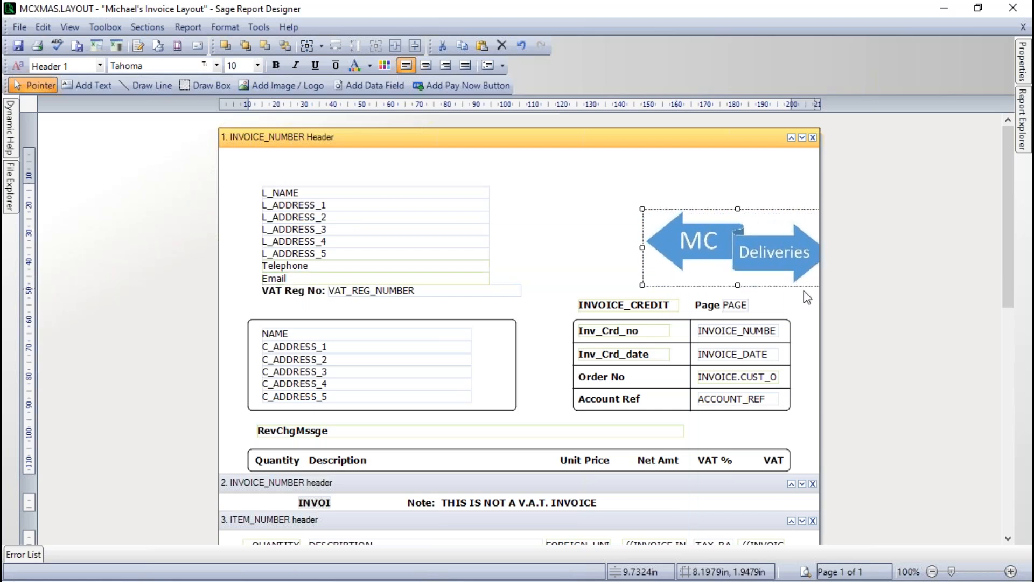
left_click(806, 297)
left_click_drag(743, 252, 683, 215)
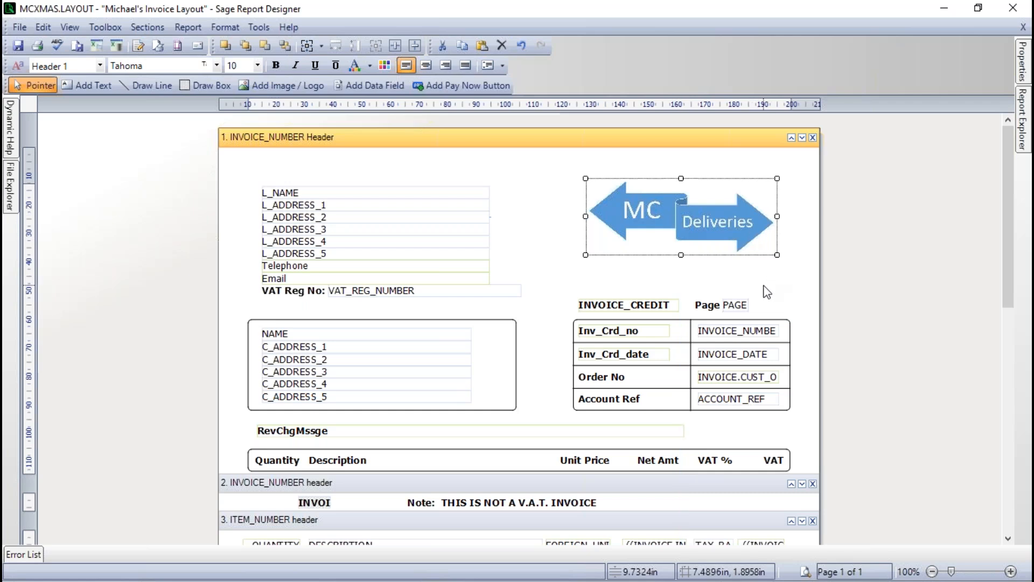
left_click(690, 267)
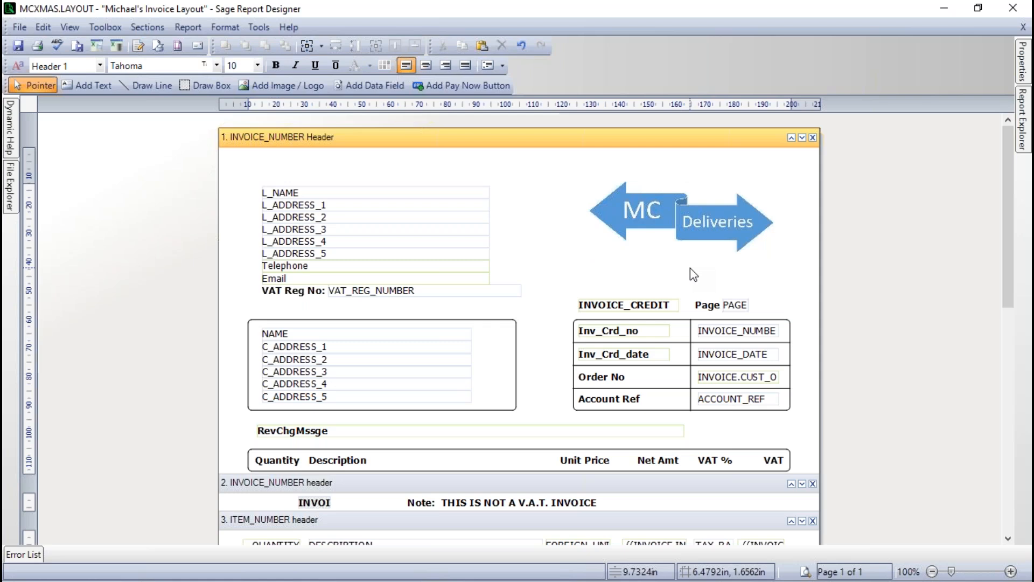